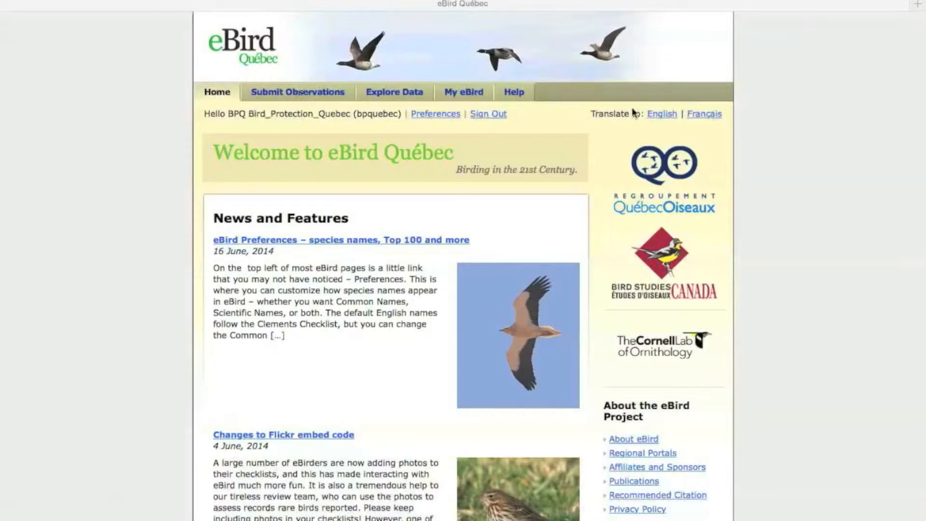
Step: Start submitting observations with the site in English and view the list of saved locations
{"action": "left_click", "coordinate": [711, 114]}
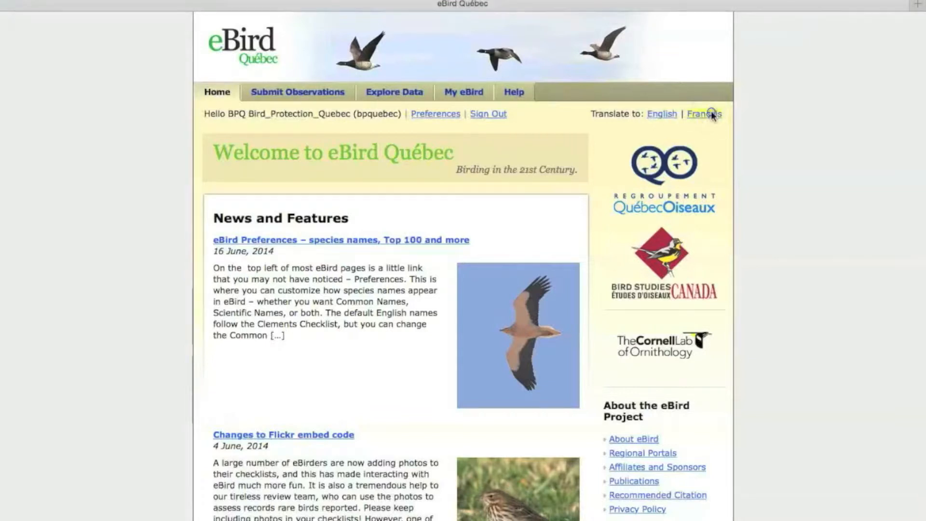
{"action": "left_click", "coordinate": [668, 115]}
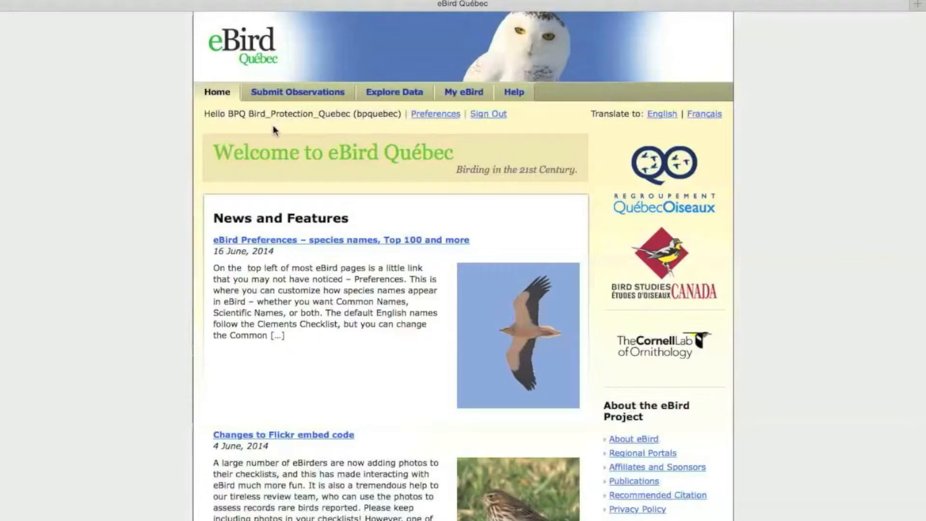
{"action": "left_click", "coordinate": [295, 92]}
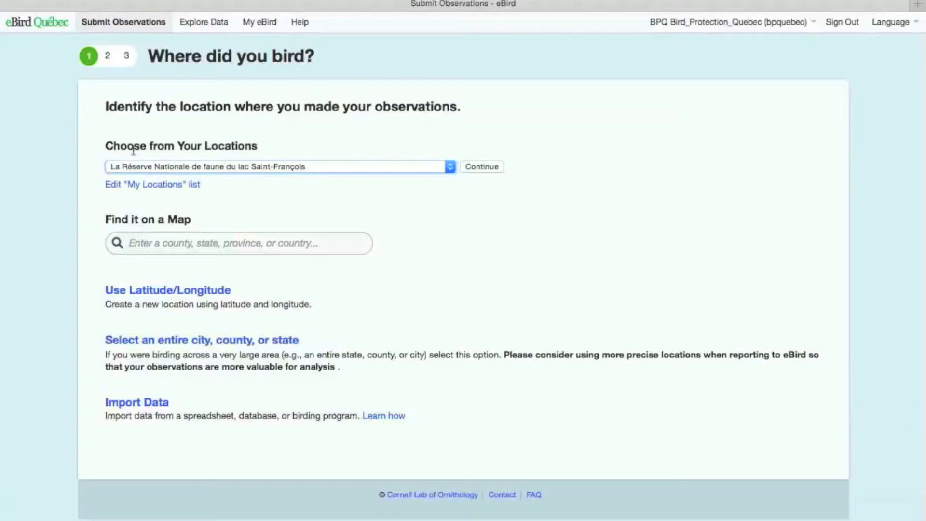
{"action": "left_click", "coordinate": [450, 167]}
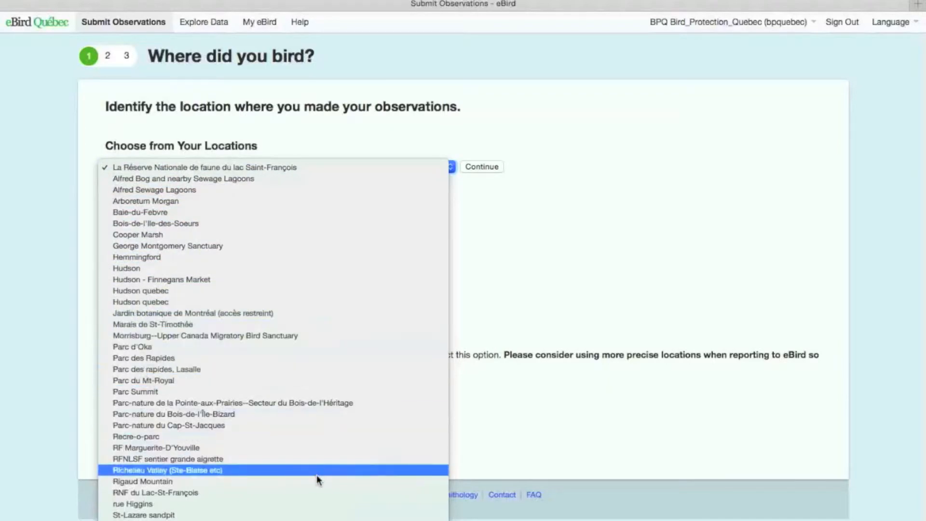
{"action": "left_click", "coordinate": [481, 205]}
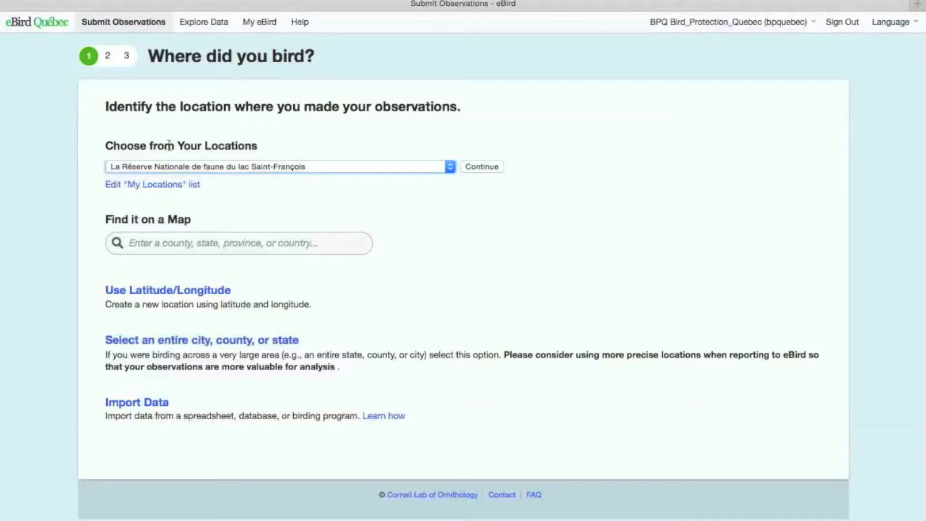
Step: Find Montréal, Quebec, Canada (CA) on the birding location map
{"action": "left_click", "coordinate": [147, 241]}
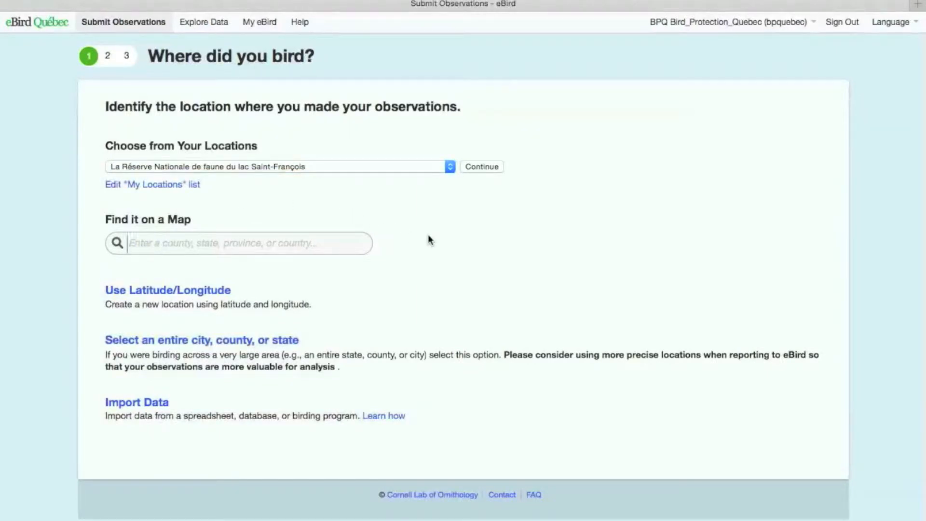
{"action": "type", "text": "Montr"}
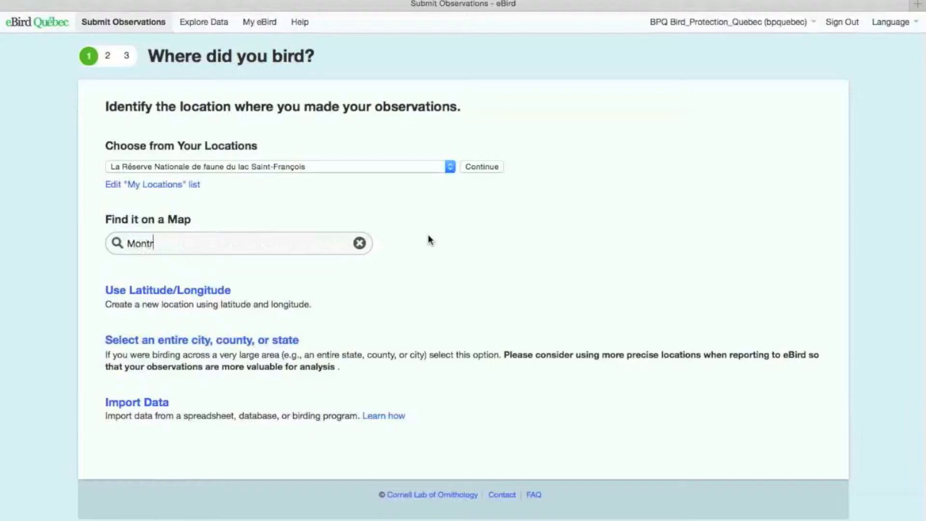
{"action": "type", "text": "eal"}
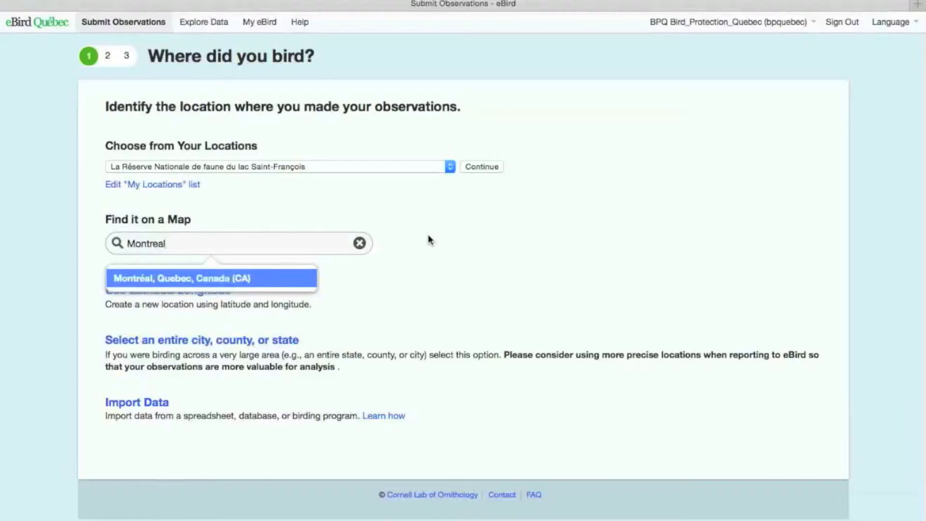
{"action": "key", "text": "Return"}
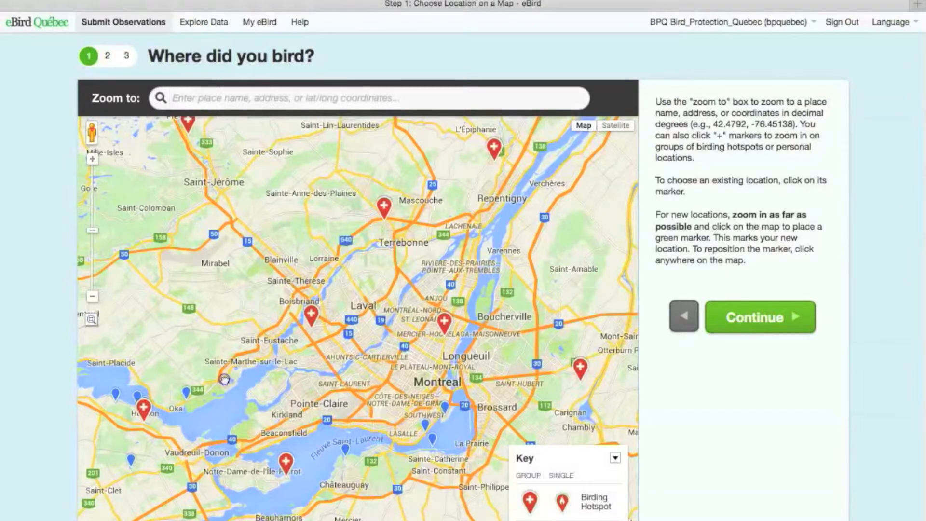
Step: Choose the saved rue Higgins location, and replace it with the Parc historique Pointe-du-Moulin hotspot on Île Perrot
{"action": "left_click_drag", "start_coordinate": [224, 379], "coordinate": [241, 331]}
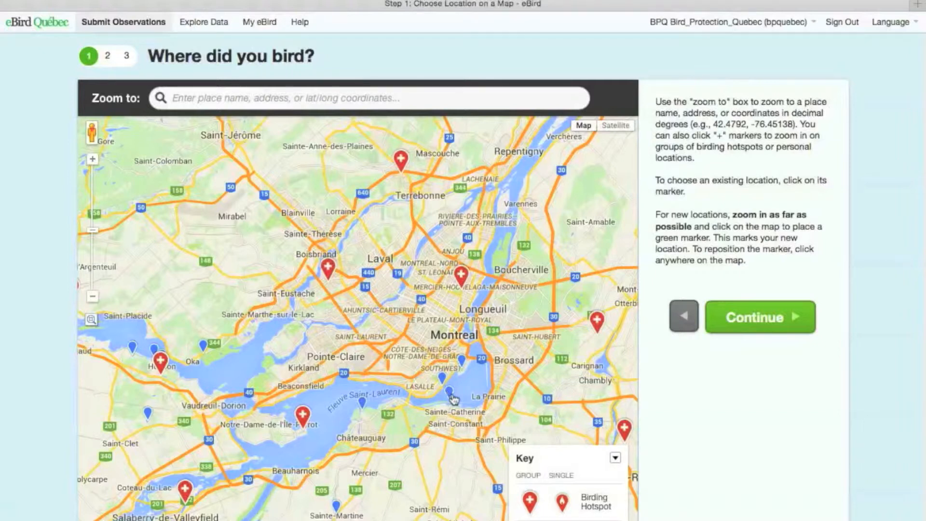
{"action": "left_click", "coordinate": [364, 403]}
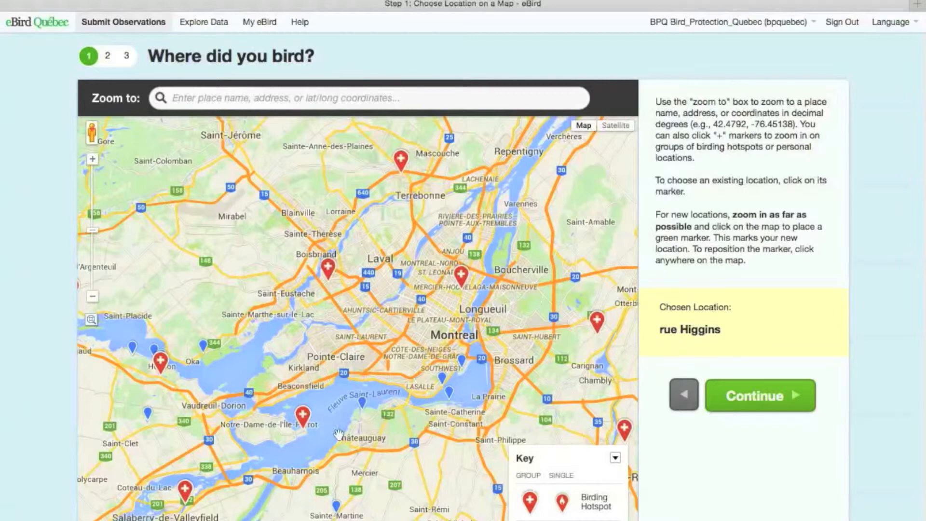
{"action": "left_click", "coordinate": [303, 415]}
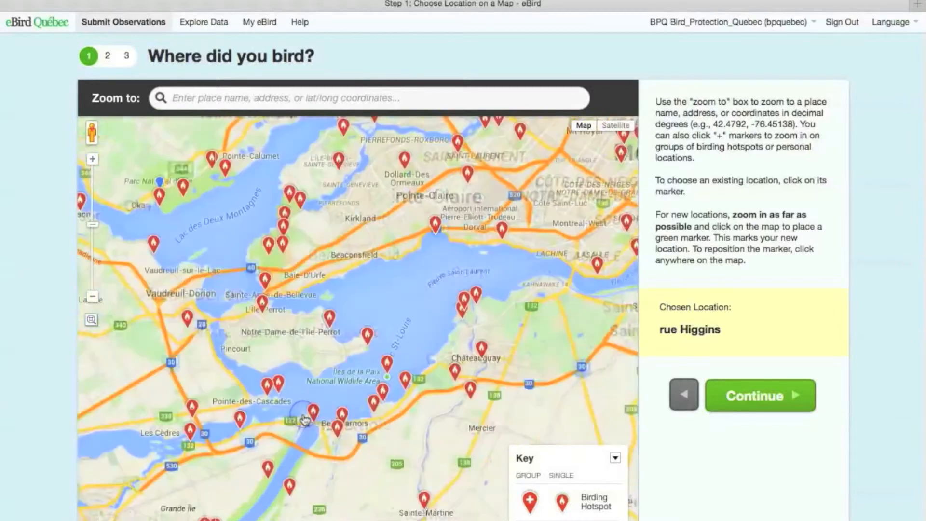
{"action": "left_click", "coordinate": [369, 338]}
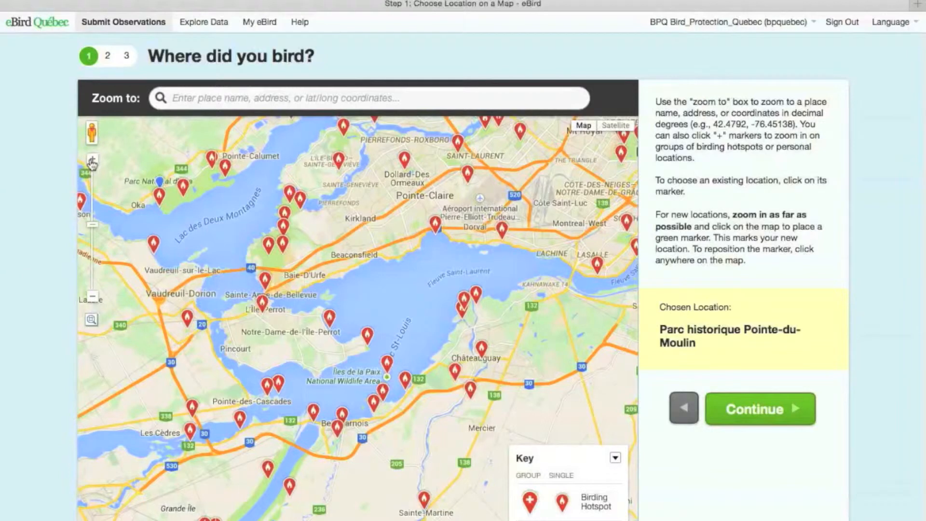
Step: Place a new location marker just south of highway 40, east of Senneville, and name it McGill Farm
{"action": "left_click", "coordinate": [92, 160]}
{"action": "left_click", "coordinate": [92, 160]}
{"action": "left_click", "coordinate": [92, 160]}
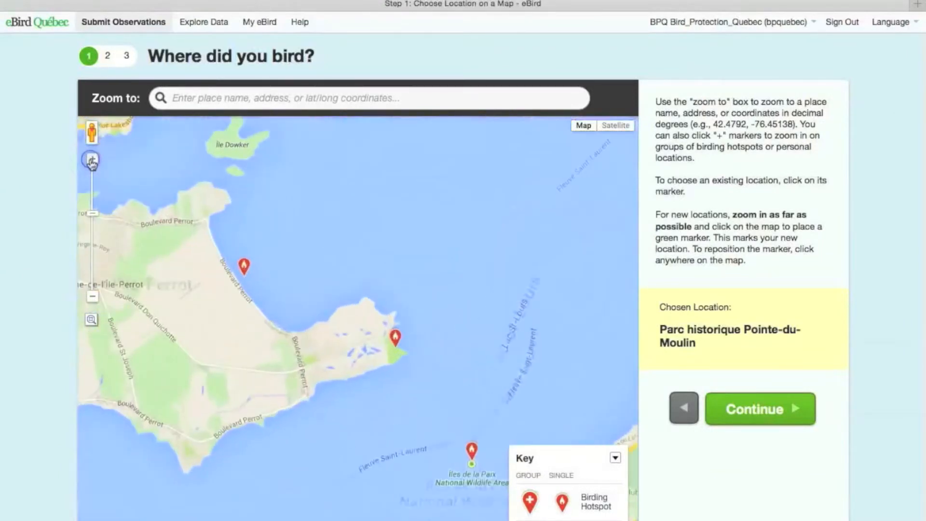
{"action": "left_click_drag", "start_coordinate": [199, 180], "coordinate": [518, 454]}
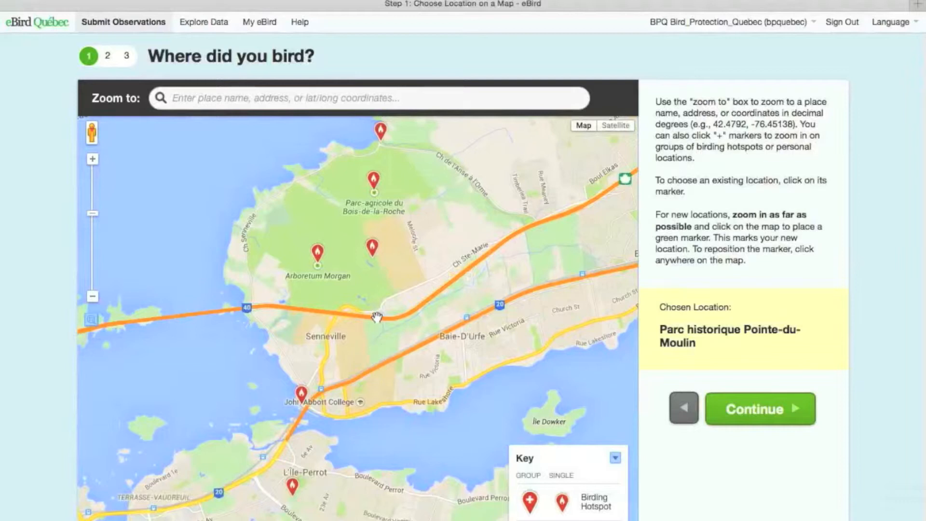
{"action": "left_click", "coordinate": [385, 341]}
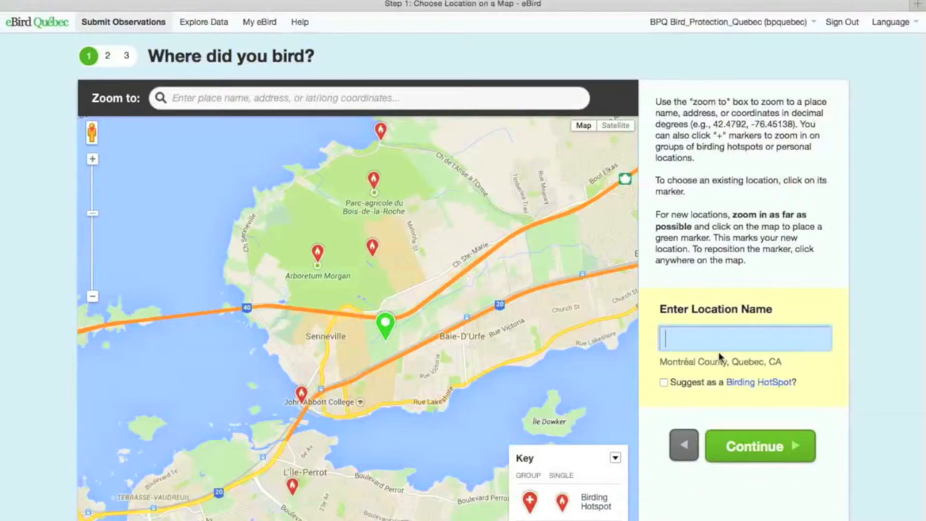
{"action": "type", "text": "McGill Farm"}
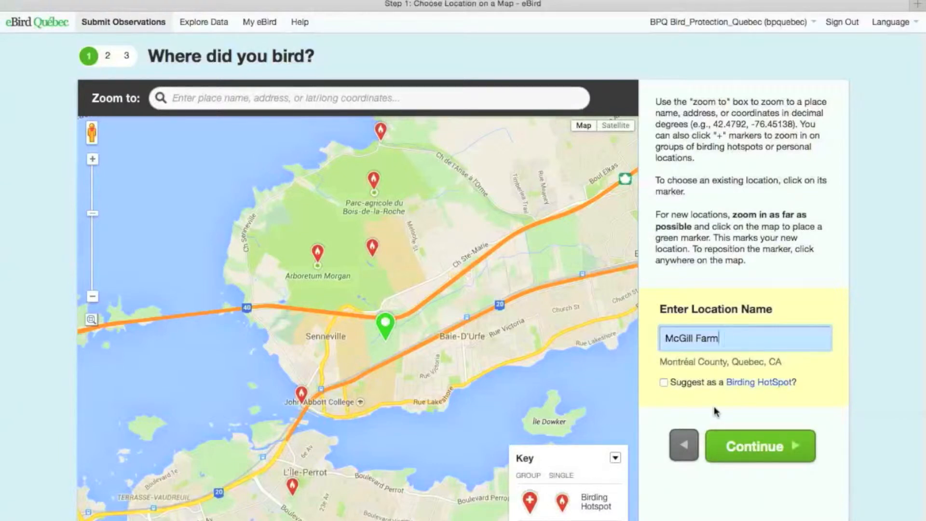
Step: Clear the new location's name and move its marker southwest, right beside Senneville
{"action": "key", "text": "BackSpace"}
{"action": "key", "text": "BackSpace"}
{"action": "key", "text": "BackSpace"}
{"action": "key", "text": "BackSpace"}
{"action": "key", "text": "BackSpace"}
{"action": "key", "text": "BackSpace"}
{"action": "key", "text": "BackSpace"}
{"action": "key", "text": "BackSpace"}
{"action": "key", "text": "BackSpace"}
{"action": "key", "text": "BackSpace"}
{"action": "key", "text": "BackSpace"}
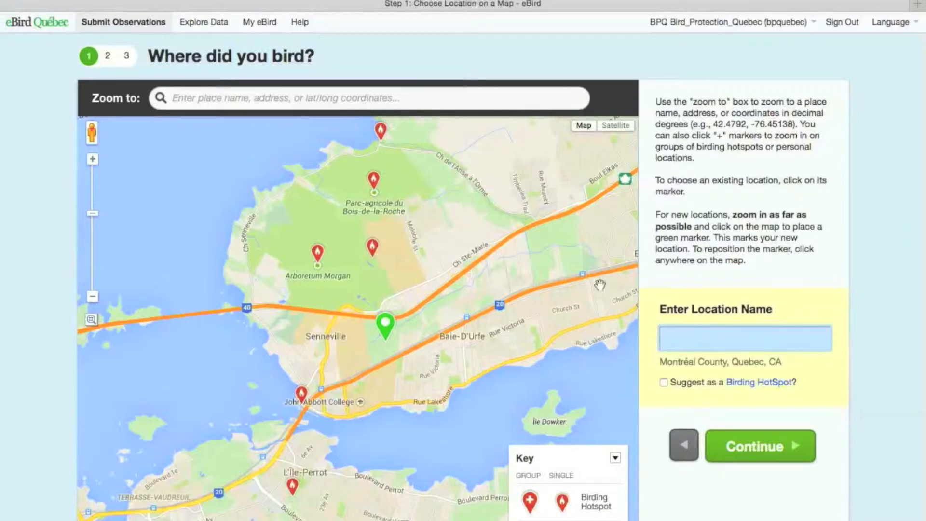
{"action": "left_click", "coordinate": [352, 357]}
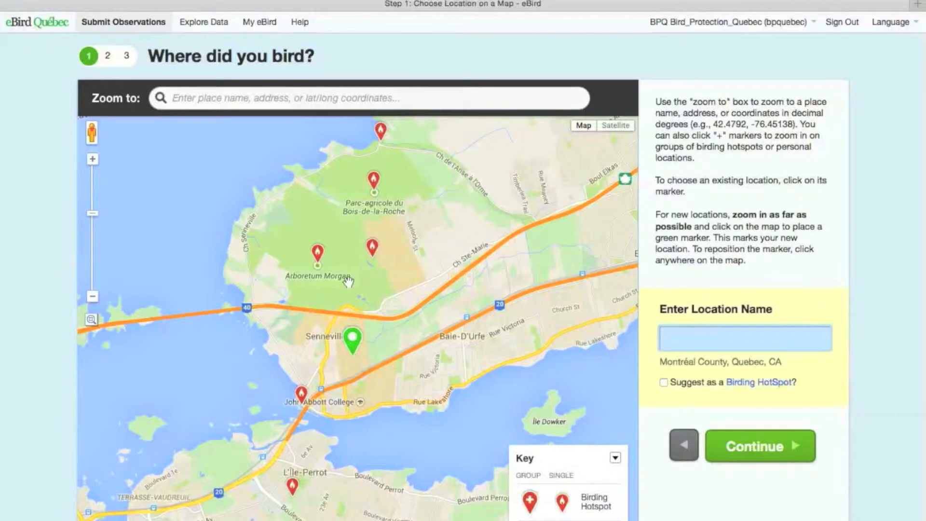
Step: Choose the Arboretum Morgan hotspot as the observation location and proceed to the date and effort details
{"action": "left_click", "coordinate": [318, 256]}
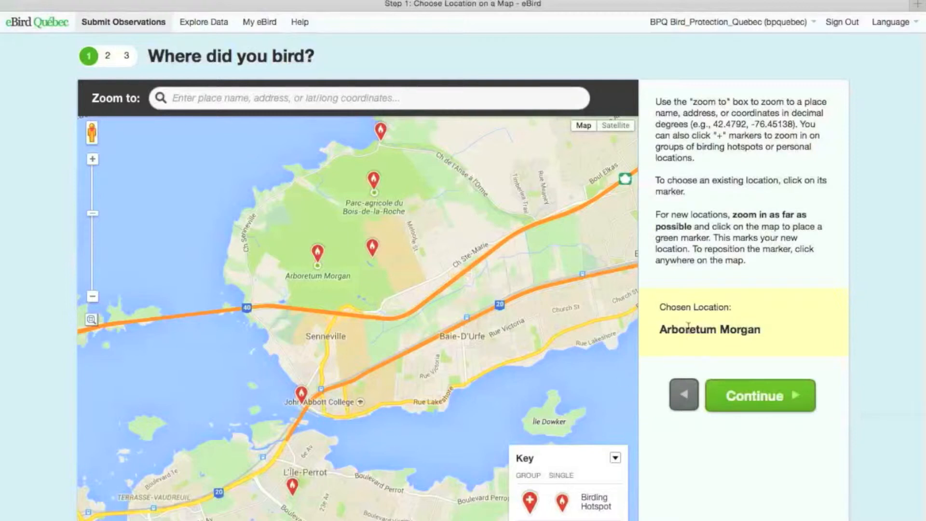
{"action": "left_click", "coordinate": [757, 397]}
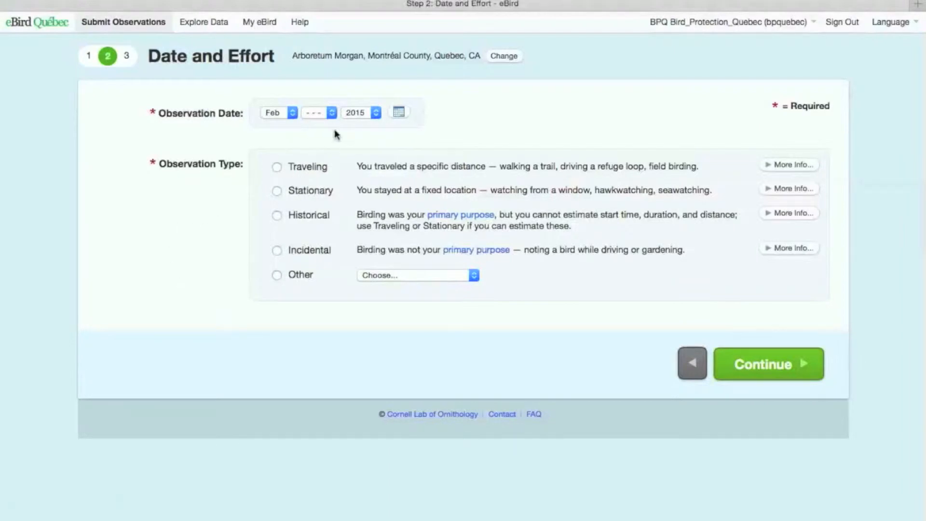
Step: Set the observation date to February 4, 2014
{"action": "left_click", "coordinate": [333, 113]}
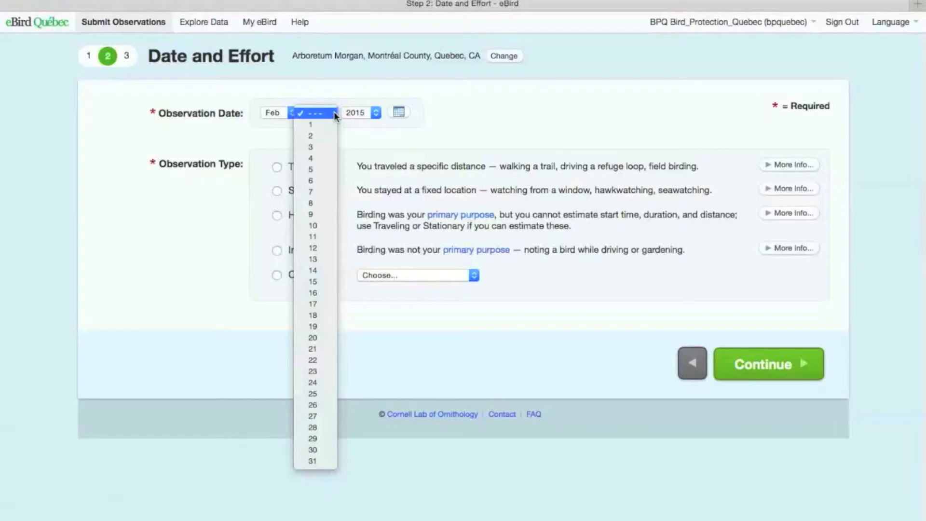
{"action": "left_click", "coordinate": [324, 158]}
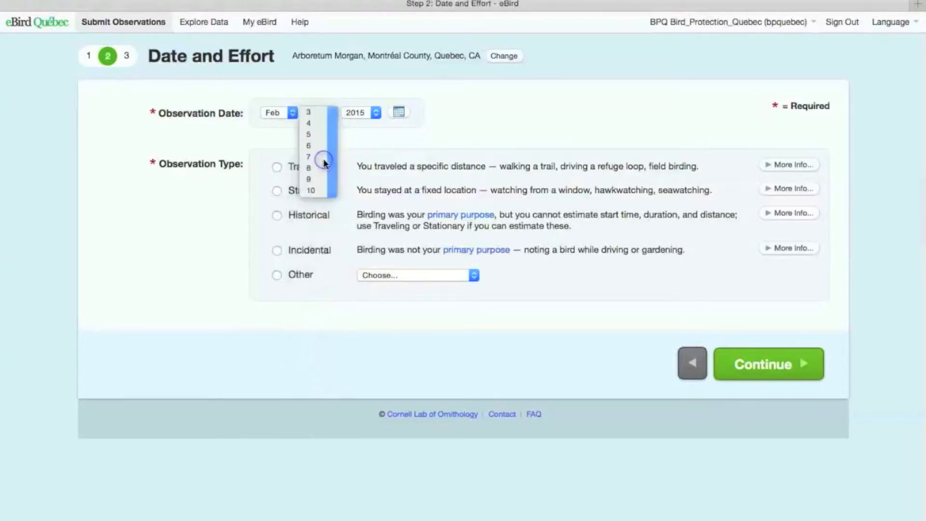
{"action": "left_click", "coordinate": [398, 114]}
{"action": "left_click", "coordinate": [400, 118]}
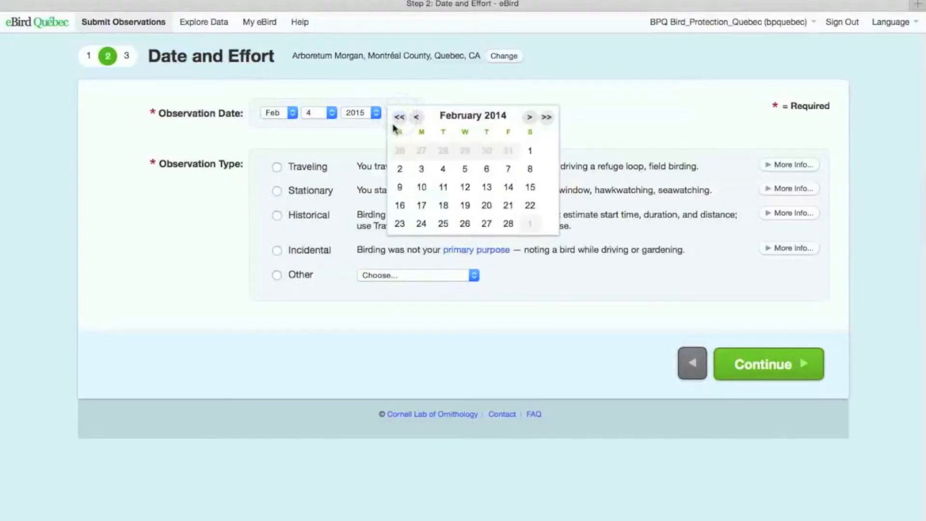
{"action": "left_click", "coordinate": [439, 169]}
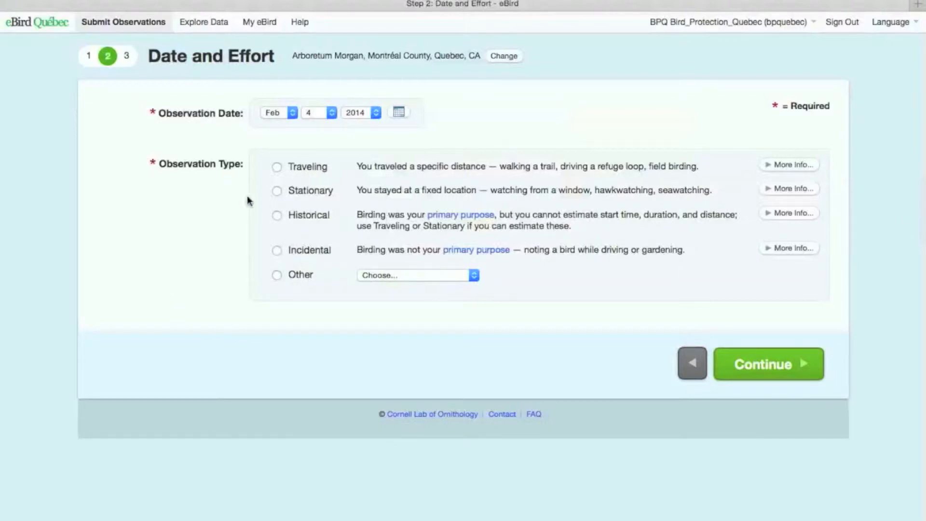
Step: Try out the Traveling, Incidental and Other observation types and view the choices under Other
{"action": "left_click", "coordinate": [277, 167]}
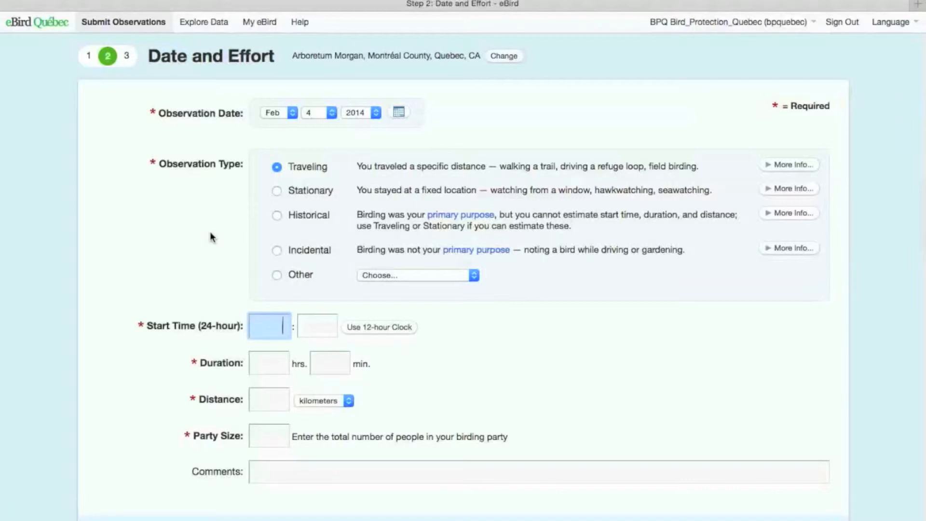
{"action": "left_click", "coordinate": [277, 249]}
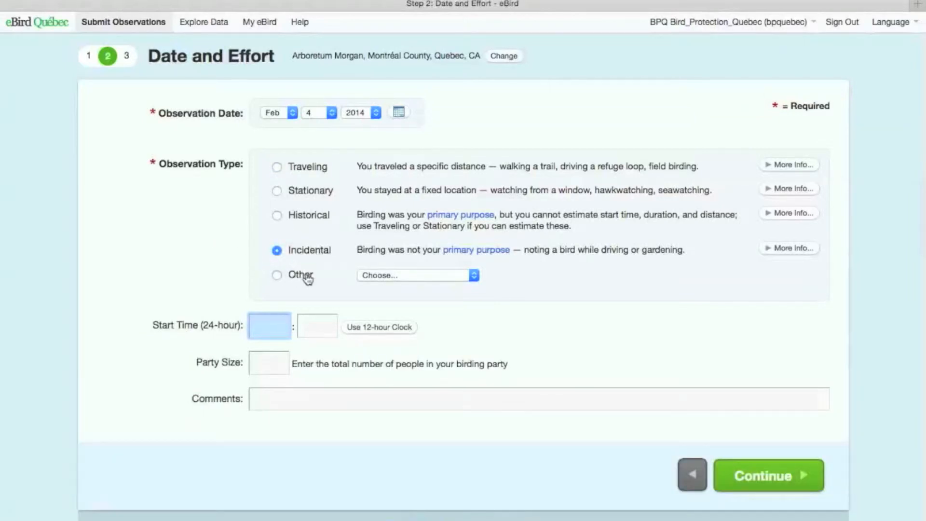
{"action": "left_click", "coordinate": [476, 279]}
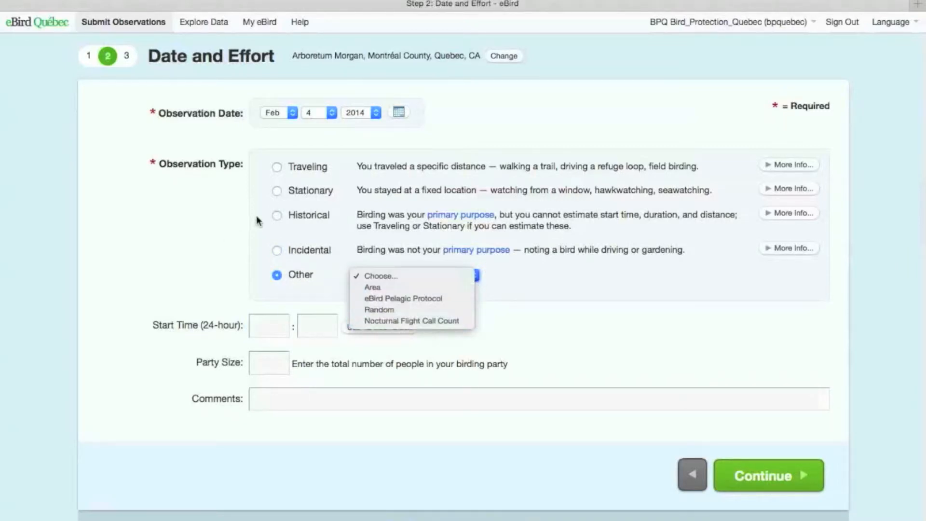
Step: Select Traveling as the observation type and set the start time to 8:00
{"action": "left_click", "coordinate": [277, 167]}
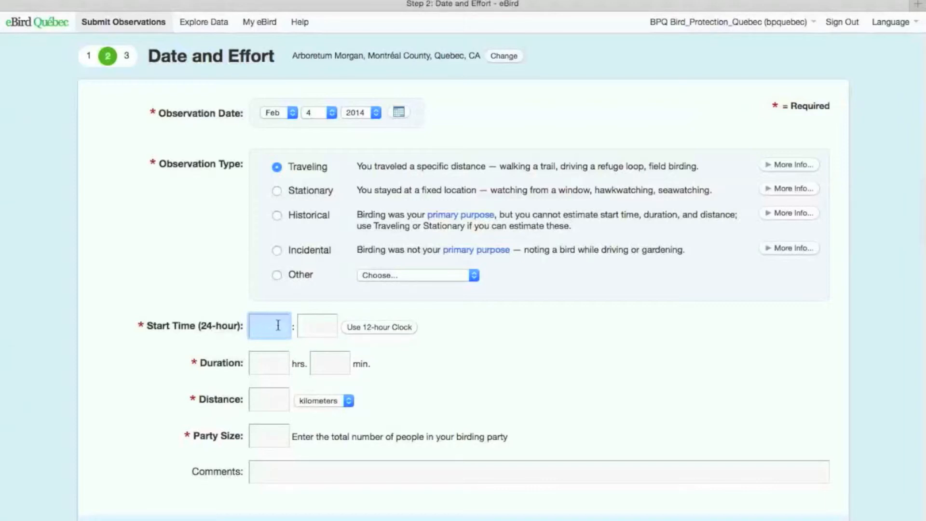
{"action": "type", "text": "8"}
{"action": "key", "text": "Tab"}
{"action": "type", "text": "00"}
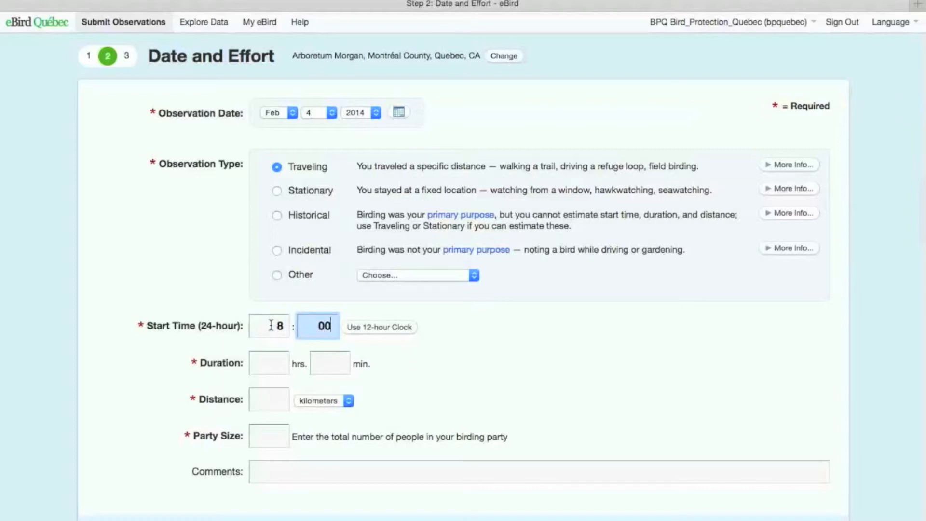
Step: Set the outing's duration to 2 hours 30 minutes and the distance to 4 kilometers
{"action": "left_click", "coordinate": [271, 363]}
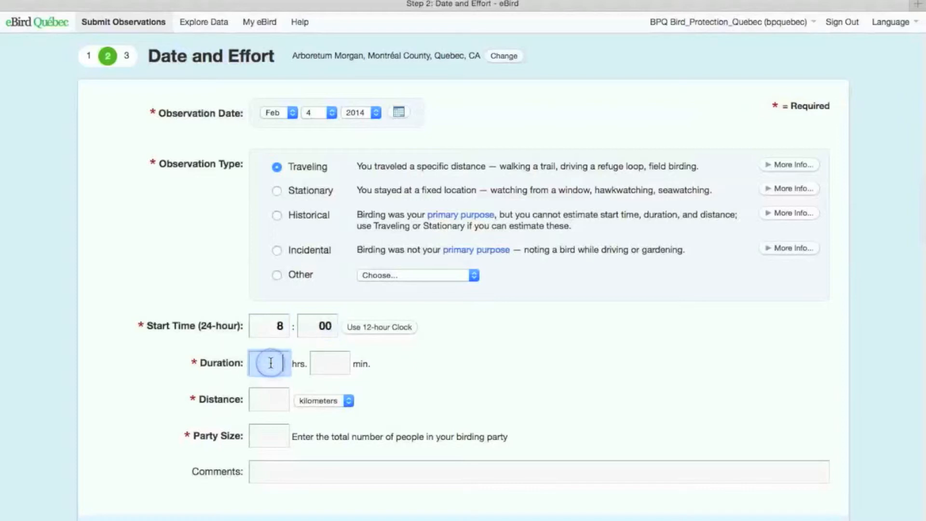
{"action": "type", "text": "2"}
{"action": "key", "text": "Tab"}
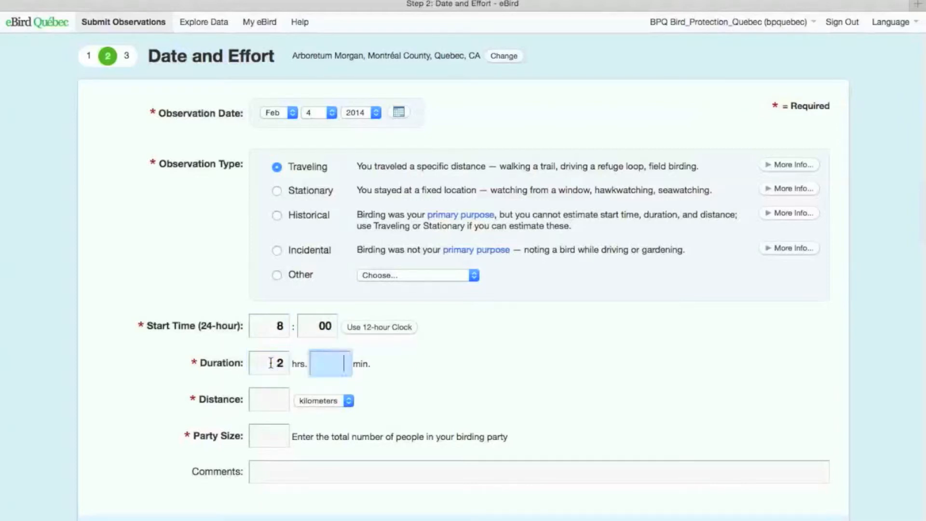
{"action": "type", "text": "30"}
{"action": "left_click", "coordinate": [269, 390]}
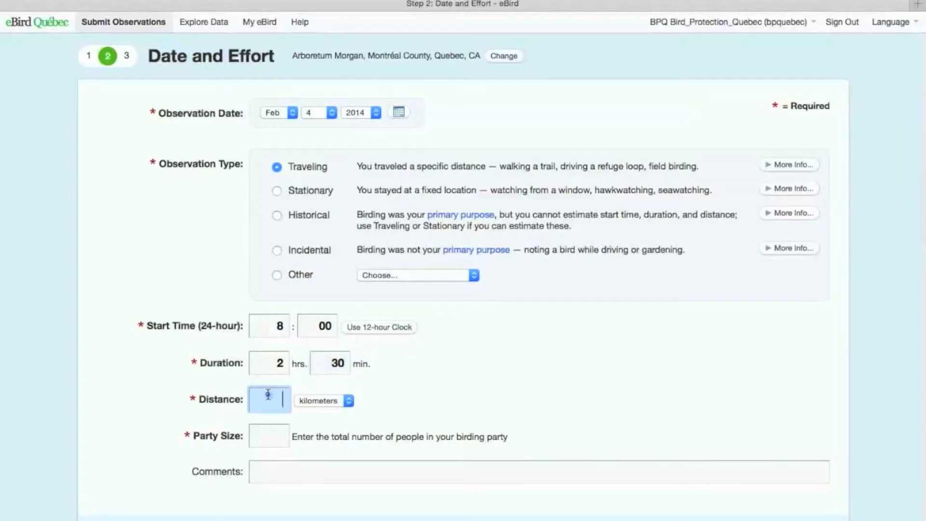
{"action": "type", "text": "4"}
Step: Set the party size to 2 and place the cursor in the comments field
{"action": "left_click", "coordinate": [269, 436]}
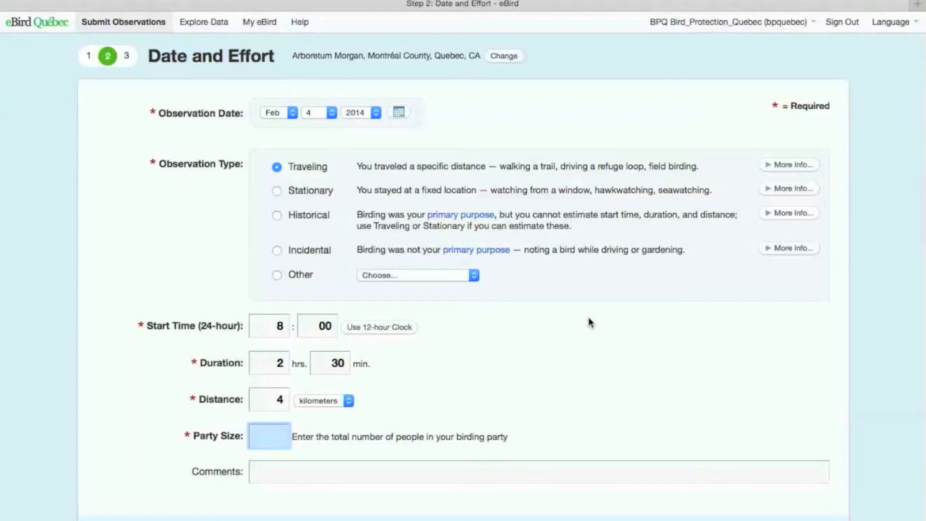
{"action": "type", "text": "2"}
{"action": "left_click", "coordinate": [310, 472]}
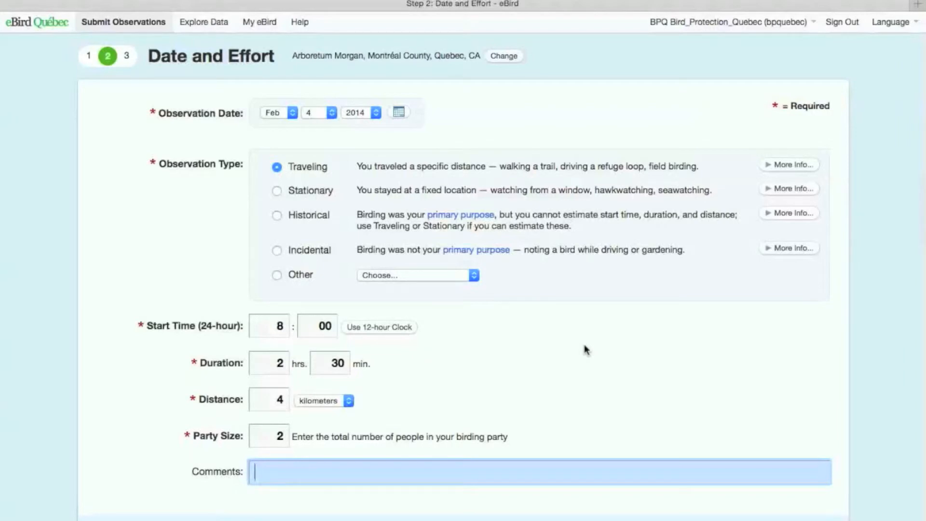
Step: Enter the comment "Very hot day - no wind." and continue to the species checklist
{"action": "type", "text": "Very hot day - no wind"}
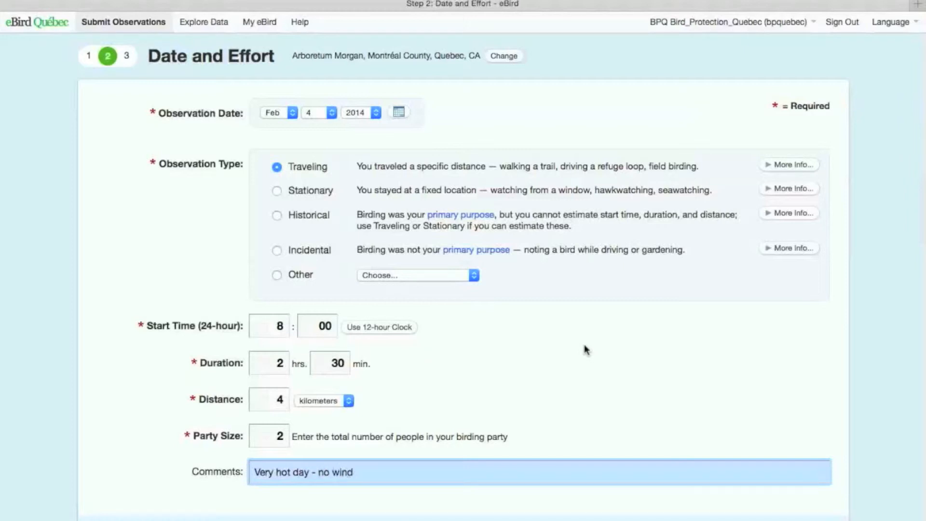
{"action": "type", "text": "."}
{"action": "key", "text": "Return"}
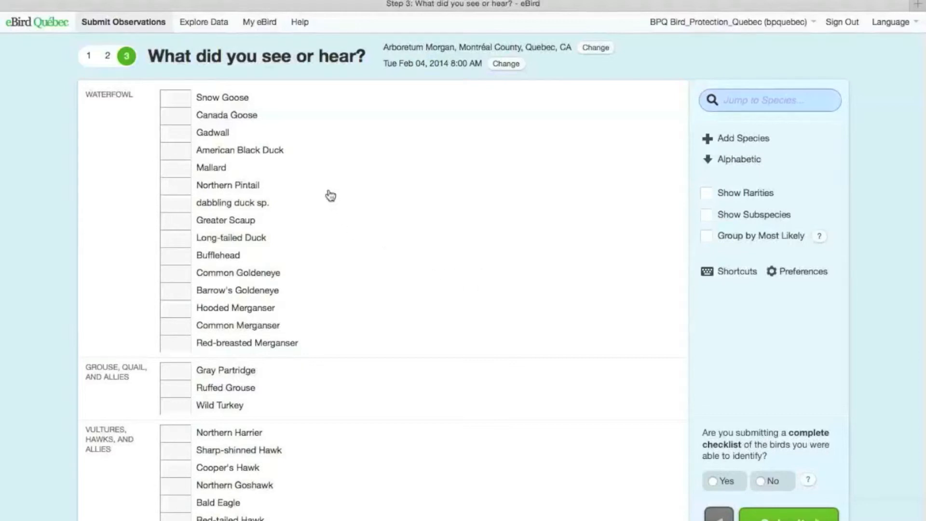
Step: Record 1 Cooper's Hawk and 2 Ring-billed Gulls in the species checklist
{"action": "scroll", "coordinate": [330, 195], "scroll_direction": "down", "scroll_amount": 20}
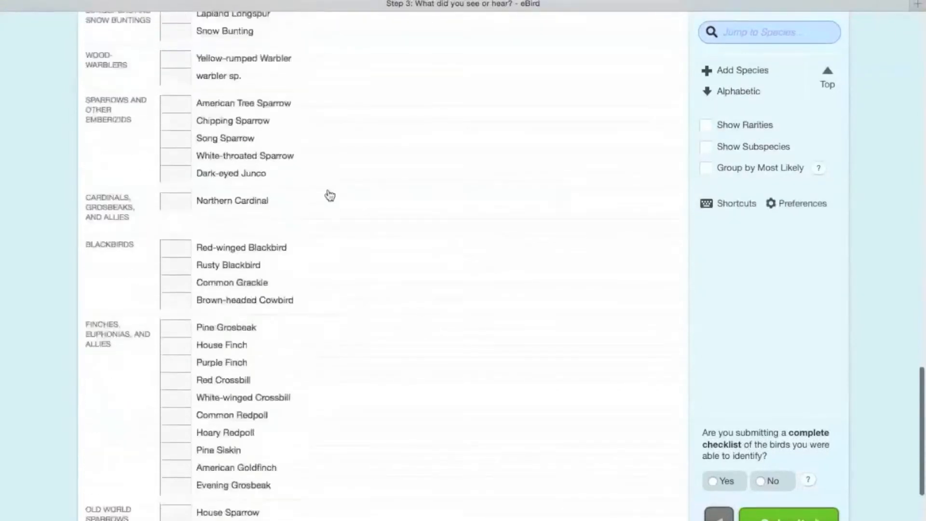
{"action": "scroll", "coordinate": [330, 196], "scroll_direction": "up", "scroll_amount": 20}
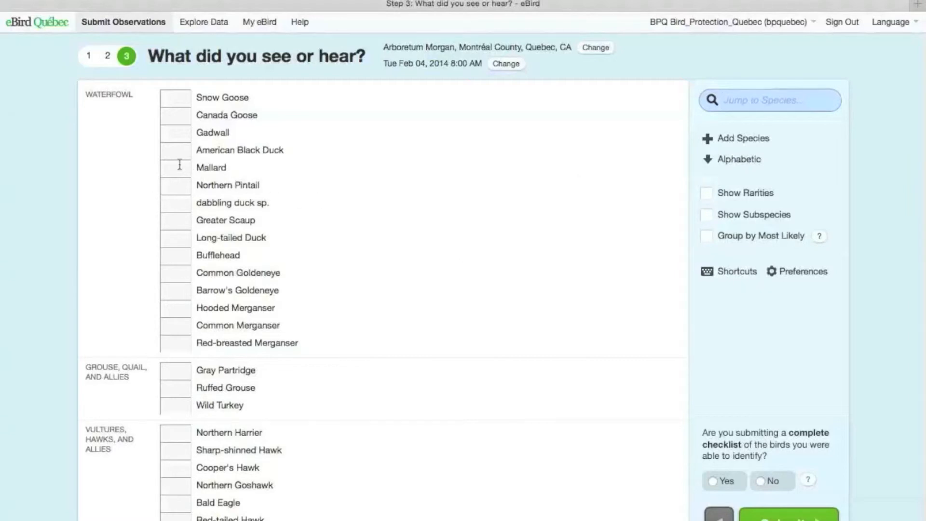
{"action": "scroll", "coordinate": [187, 246], "scroll_direction": "down", "scroll_amount": 6}
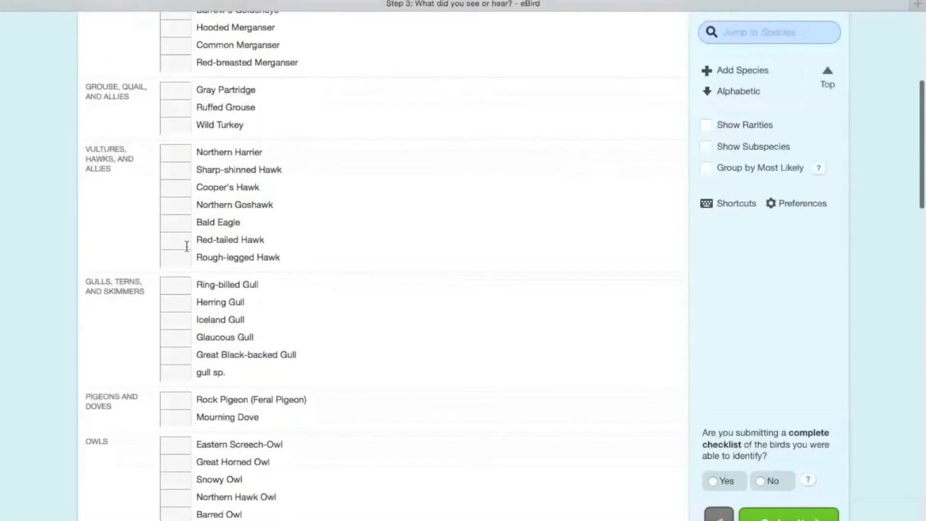
{"action": "left_click", "coordinate": [177, 188]}
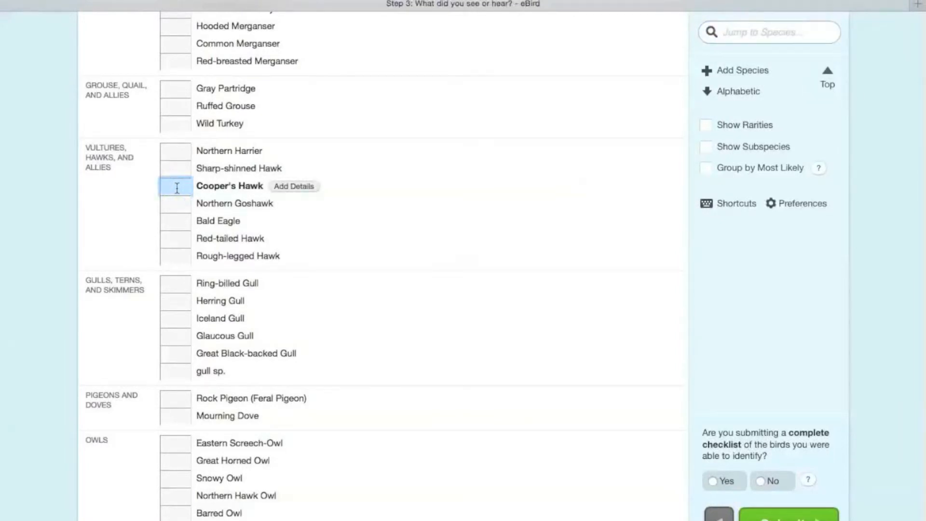
{"action": "type", "text": "1"}
{"action": "scroll", "coordinate": [330, 311], "scroll_direction": "down", "scroll_amount": 2}
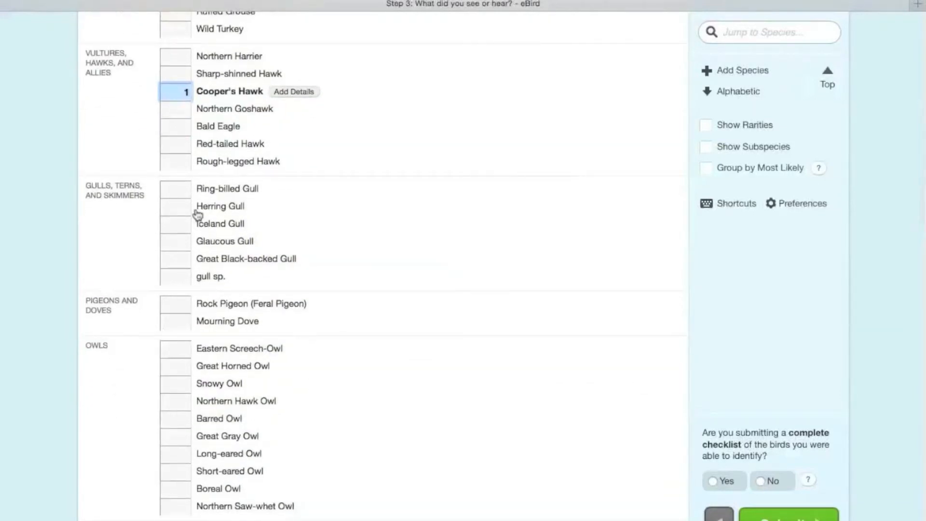
{"action": "left_click", "coordinate": [179, 191]}
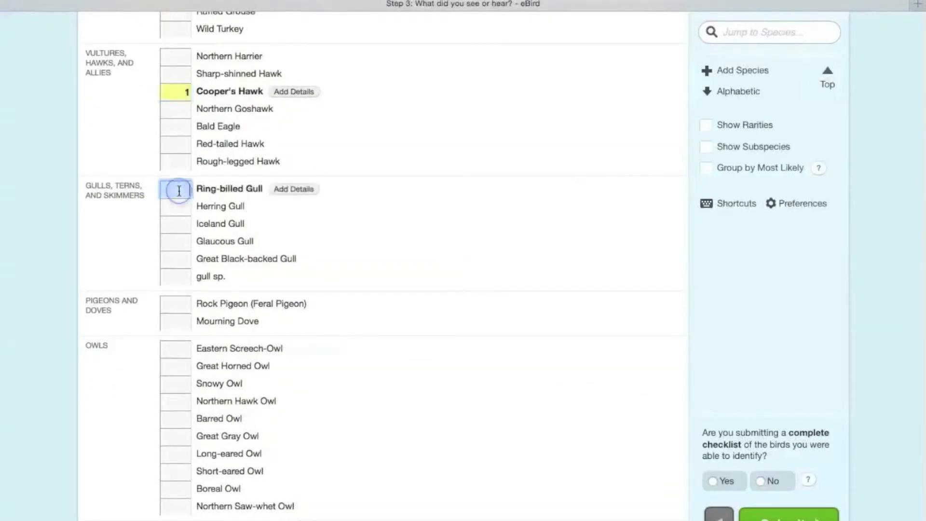
{"action": "type", "text": "2"}
Step: Record 3 Downy Woodpeckers, 1 Hairy Woodpecker and 1 Pileated Woodpecker
{"action": "scroll", "coordinate": [375, 388], "scroll_direction": "down", "scroll_amount": 5}
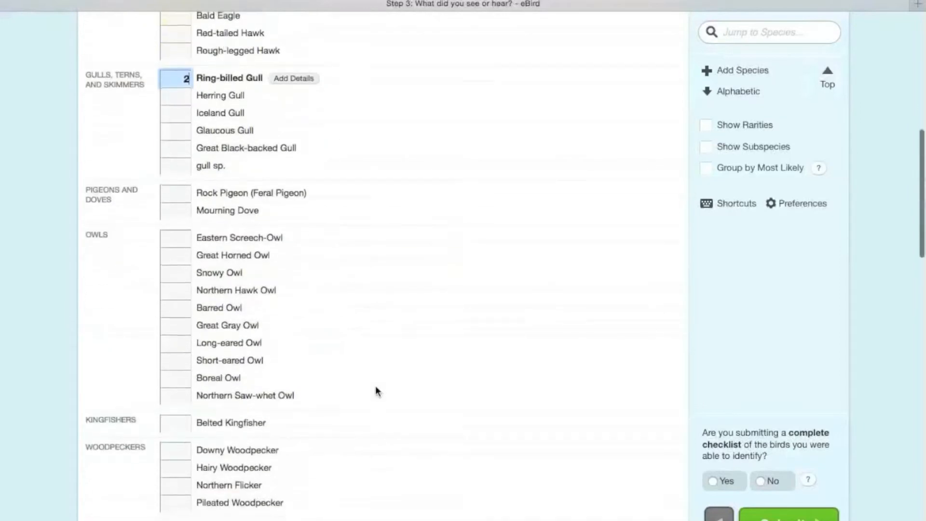
{"action": "scroll", "coordinate": [376, 389], "scroll_direction": "down", "scroll_amount": 4}
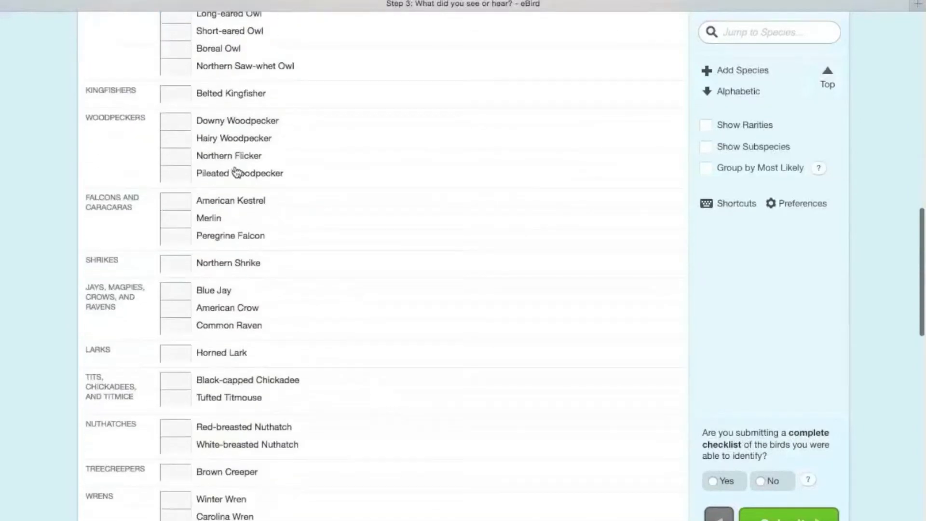
{"action": "left_click", "coordinate": [178, 121]}
{"action": "type", "text": "3"}
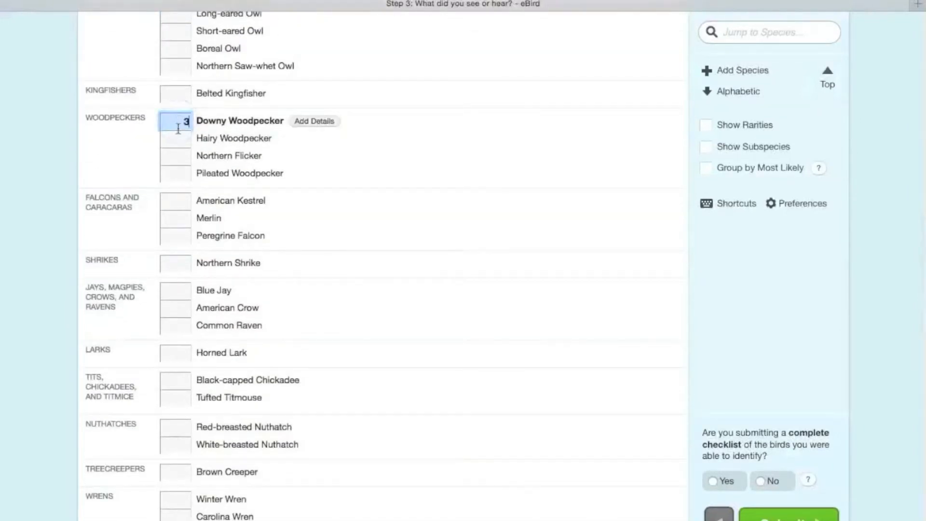
{"action": "left_click", "coordinate": [178, 142]}
{"action": "type", "text": "1"}
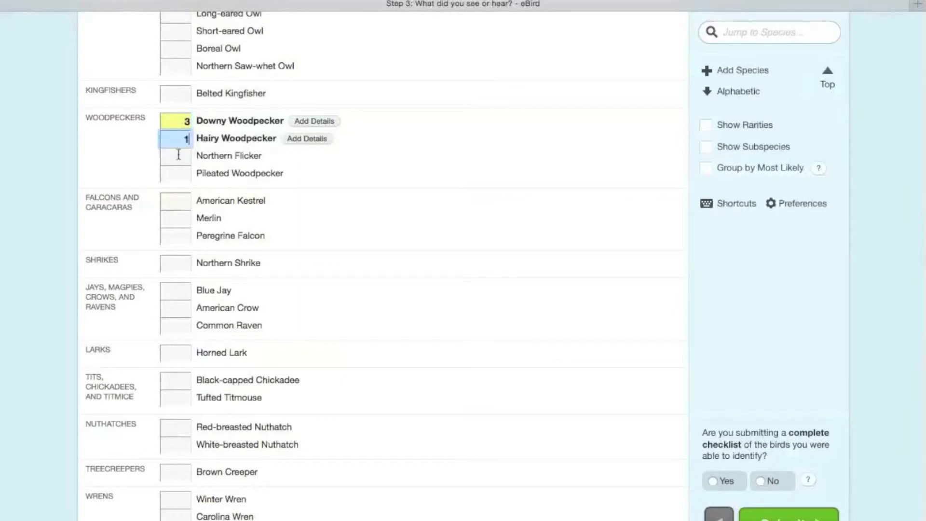
{"action": "left_click", "coordinate": [187, 174]}
{"action": "type", "text": "1"}
Step: Record 24 Cedar Waxwings and add the details text "Photographs available" to that species
{"action": "scroll", "coordinate": [366, 290], "scroll_direction": "down", "scroll_amount": 5}
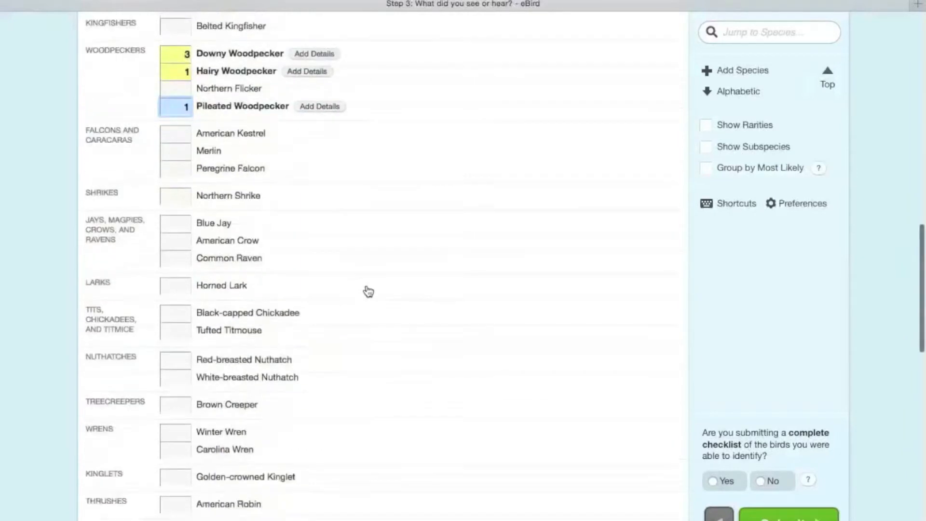
{"action": "scroll", "coordinate": [366, 289], "scroll_direction": "down", "scroll_amount": 3}
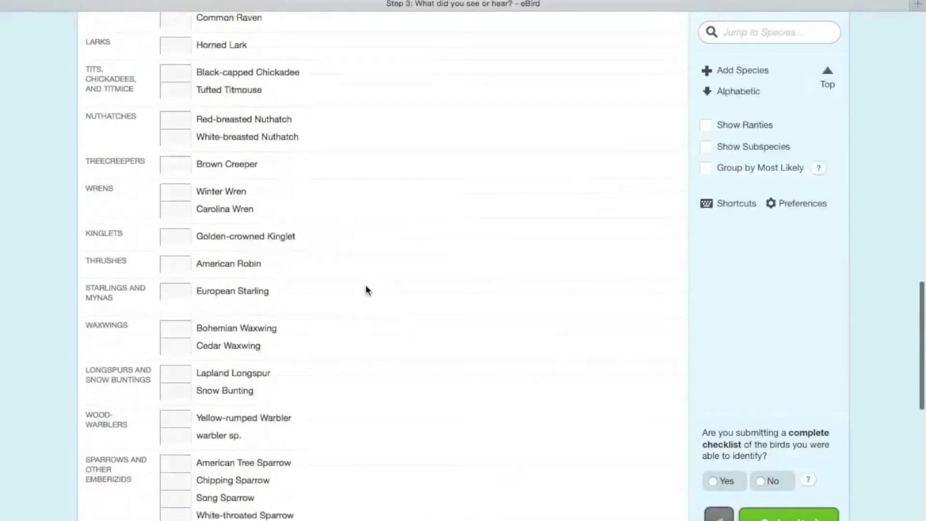
{"action": "scroll", "coordinate": [337, 257], "scroll_direction": "down", "scroll_amount": 4}
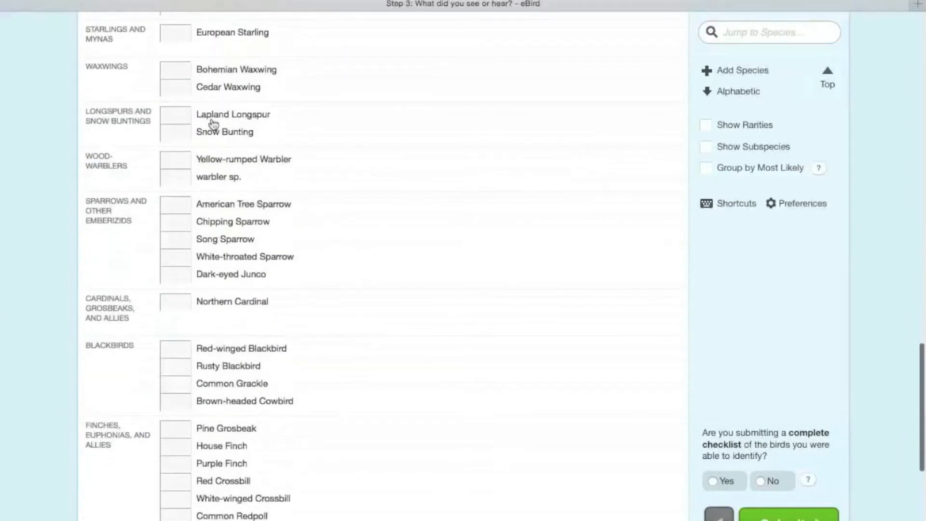
{"action": "left_click", "coordinate": [178, 85]}
{"action": "type", "text": "24"}
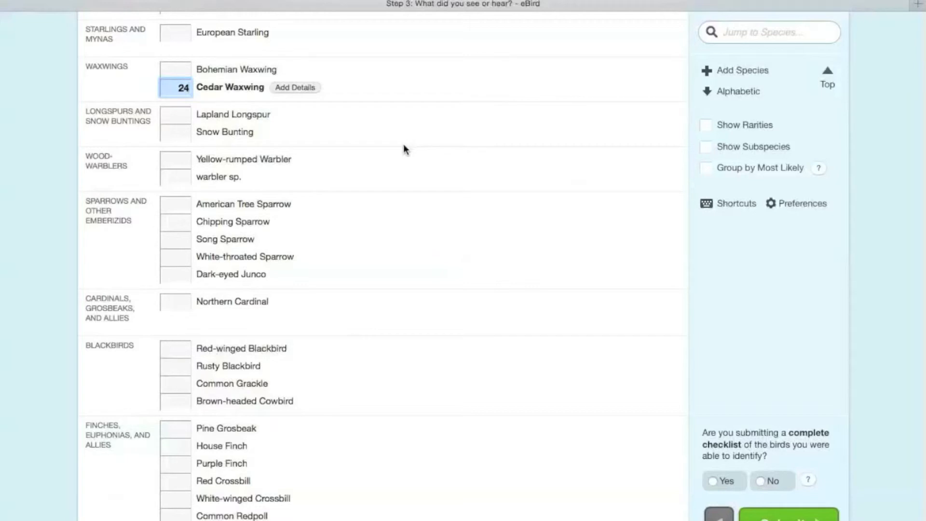
{"action": "left_click", "coordinate": [300, 90]}
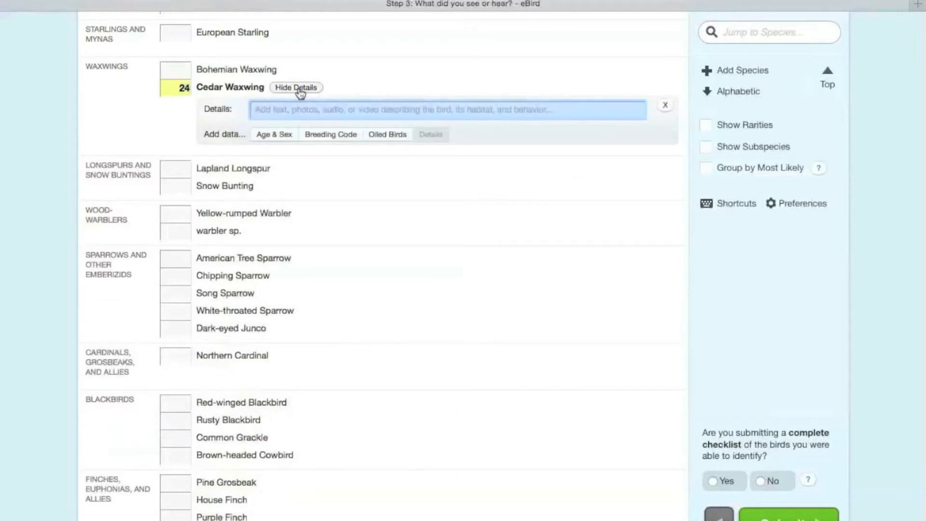
{"action": "type", "text": "Ph"}
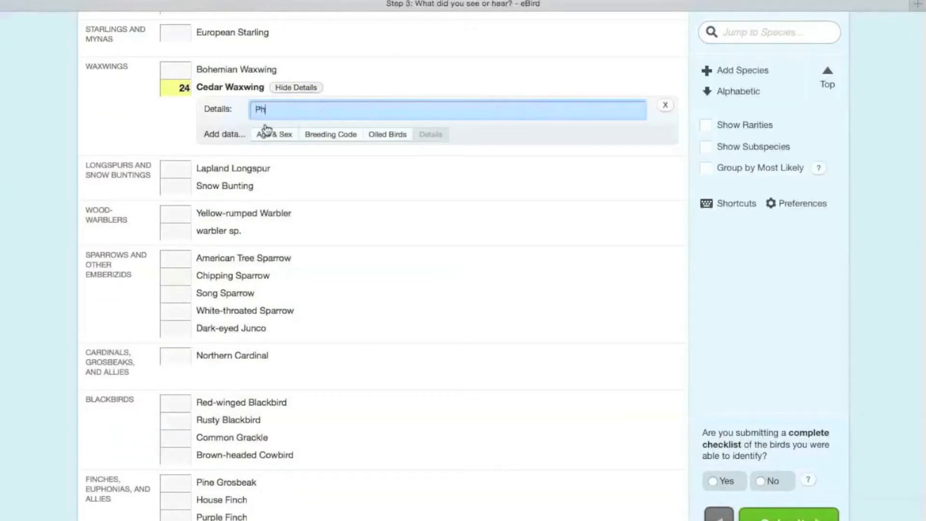
{"action": "type", "text": "otographs available"}
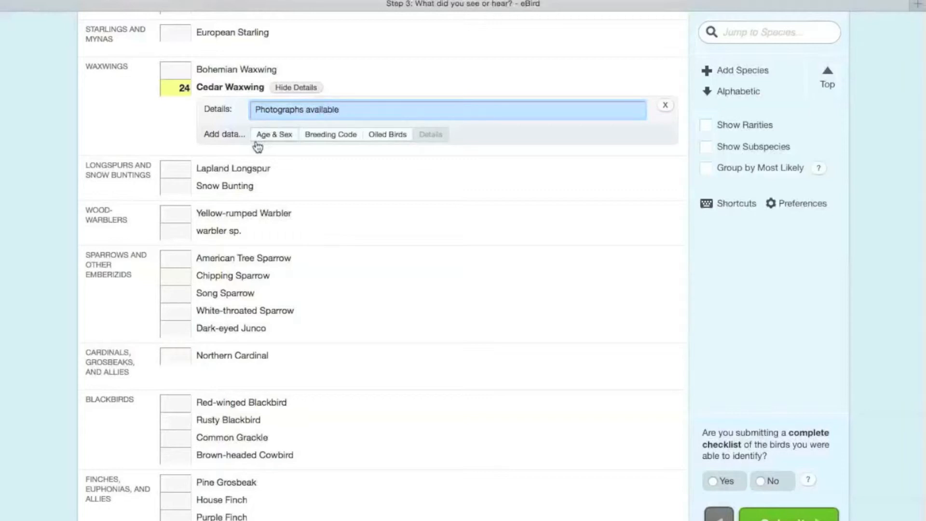
Step: Add age and sex data for the Cedar Waxwings: 17 juvenile males, 4 juvenile females and 3 juveniles of unknown sex
{"action": "left_click", "coordinate": [264, 135]}
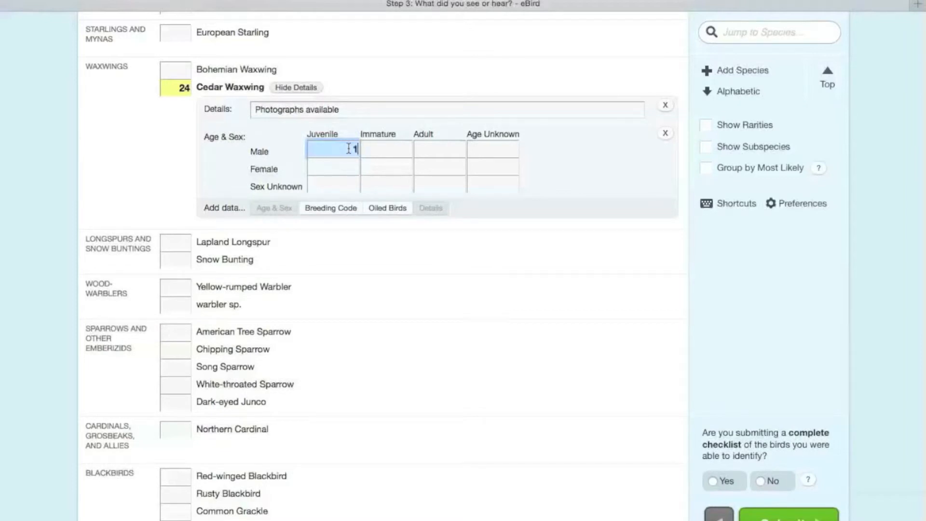
{"action": "type", "text": "7"}
{"action": "left_click", "coordinate": [357, 169]}
{"action": "type", "text": "4"}
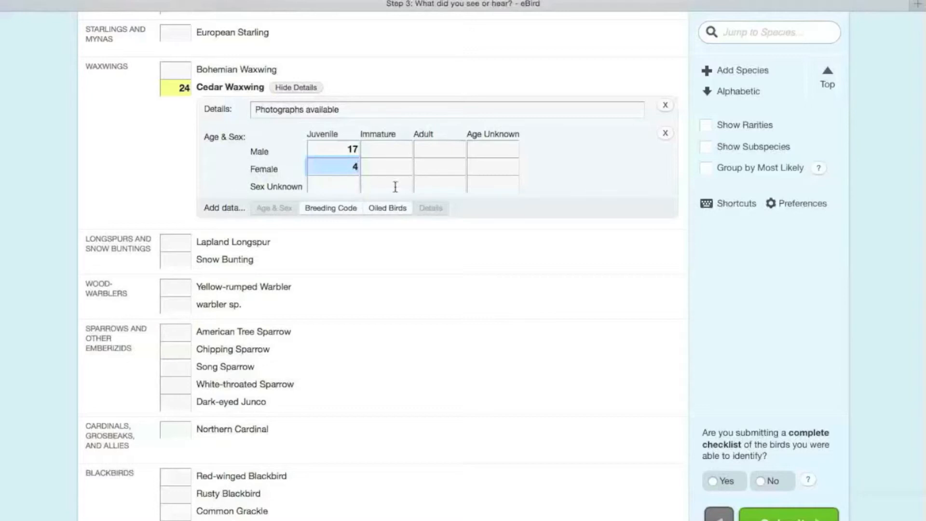
{"action": "left_click", "coordinate": [355, 186]}
{"action": "type", "text": "3"}
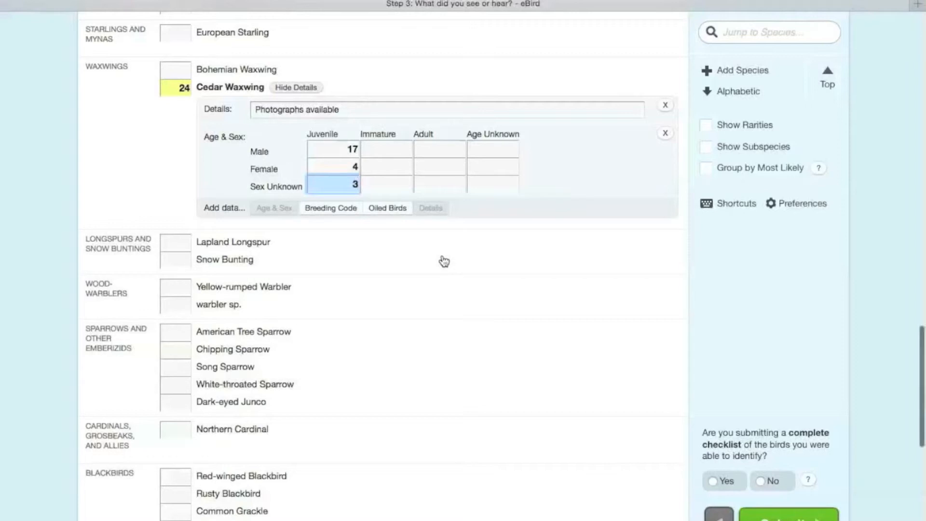
Step: Add the breeding code field for the Cedar Waxwings and view the available codes without choosing one
{"action": "left_click", "coordinate": [339, 210]}
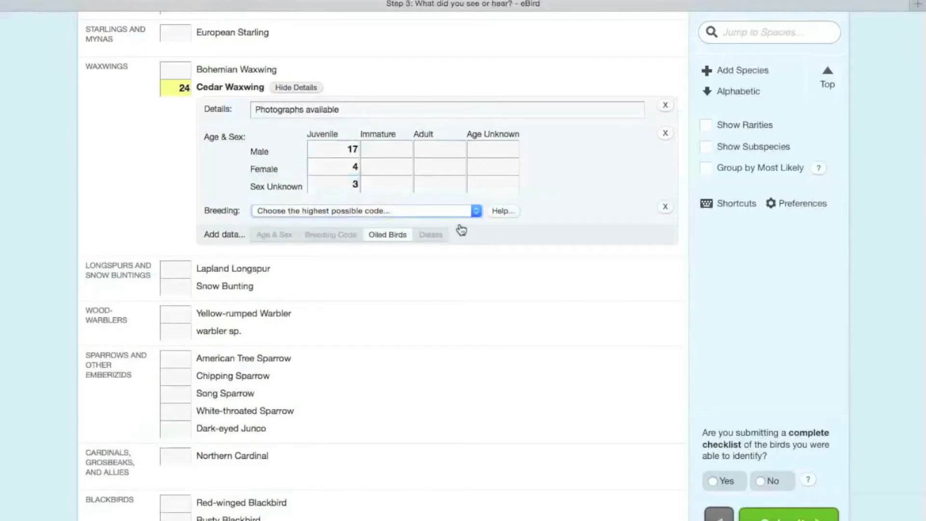
{"action": "left_click", "coordinate": [477, 211]}
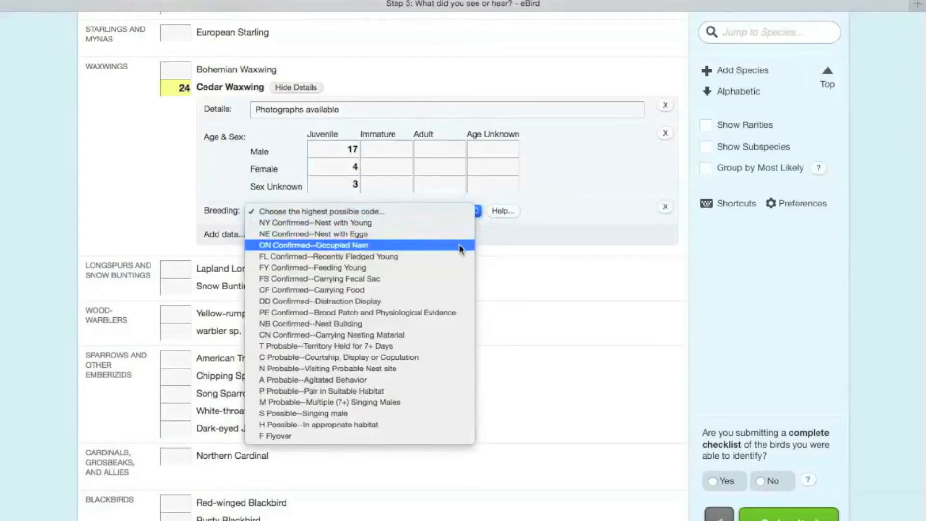
{"action": "left_click", "coordinate": [559, 220]}
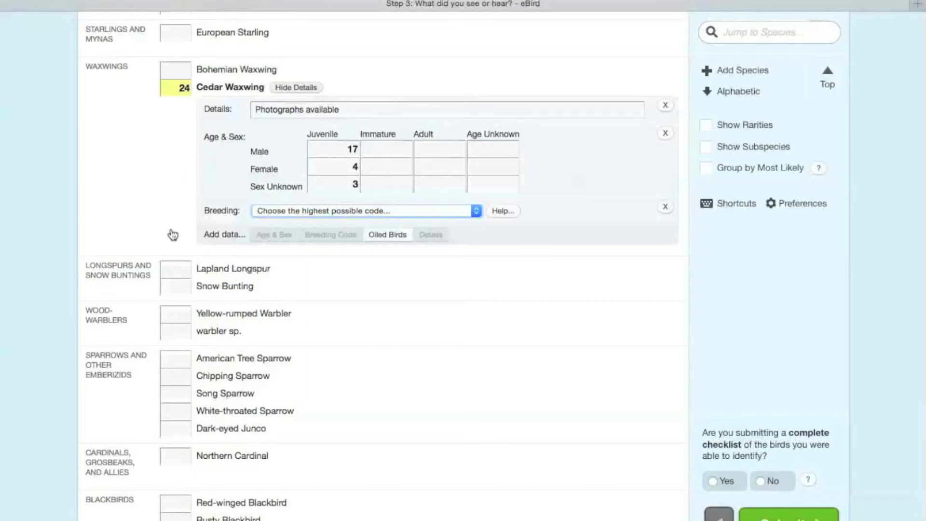
Step: Record 3 American Crows in the jays, magpies, crows and ravens group
{"action": "scroll", "coordinate": [409, 354], "scroll_direction": "up", "scroll_amount": 10}
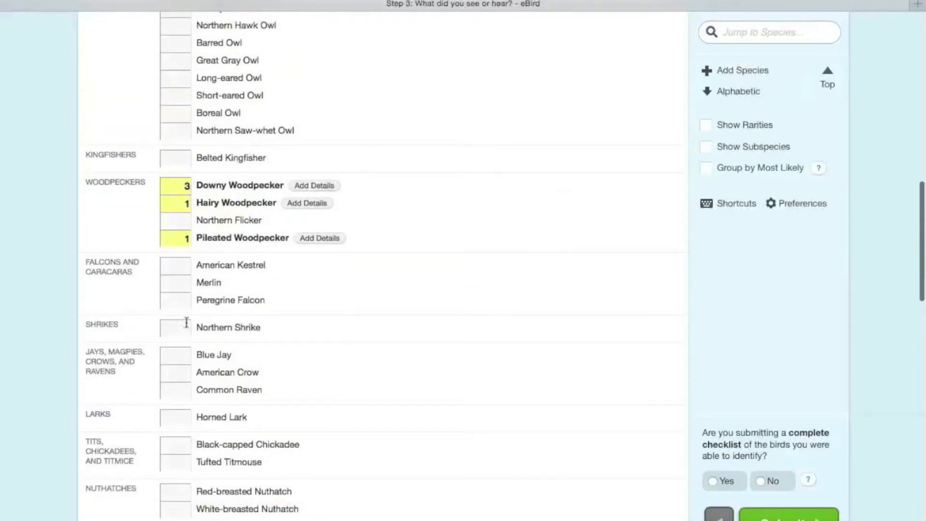
{"action": "scroll", "coordinate": [186, 321], "scroll_direction": "down", "scroll_amount": 3}
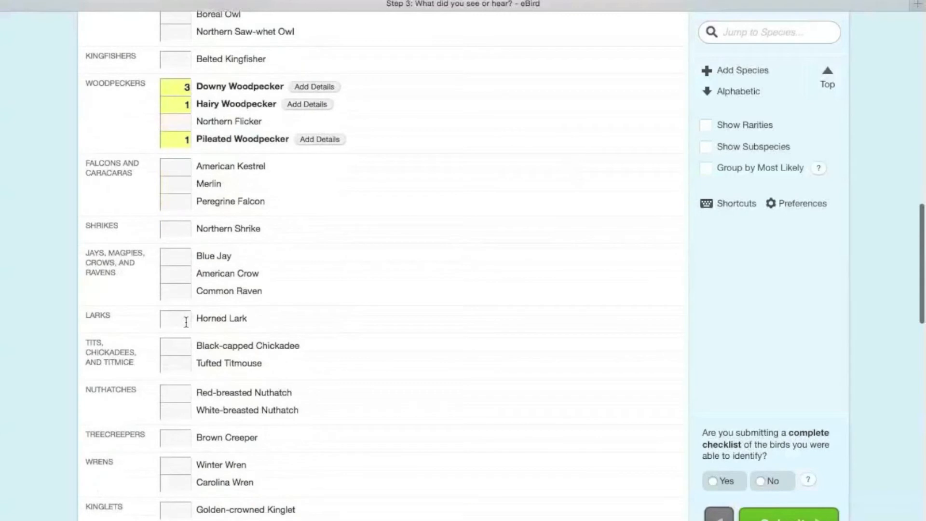
{"action": "left_click", "coordinate": [184, 274]}
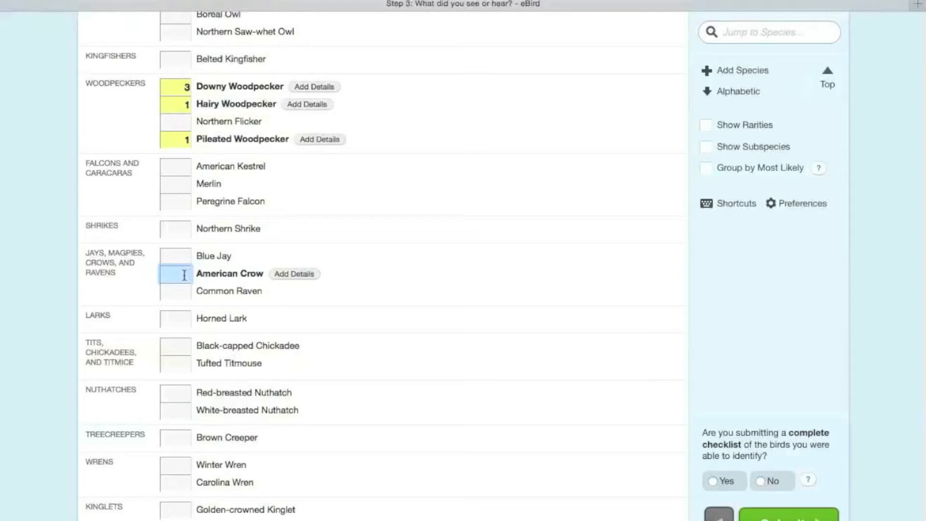
{"action": "type", "text": "x"}
{"action": "left_click", "coordinate": [391, 276]}
Step: Review the full checklist from waterfowl to Old World sparrows, including the counts entered so far
{"action": "scroll", "coordinate": [486, 301], "scroll_direction": "up", "scroll_amount": 5}
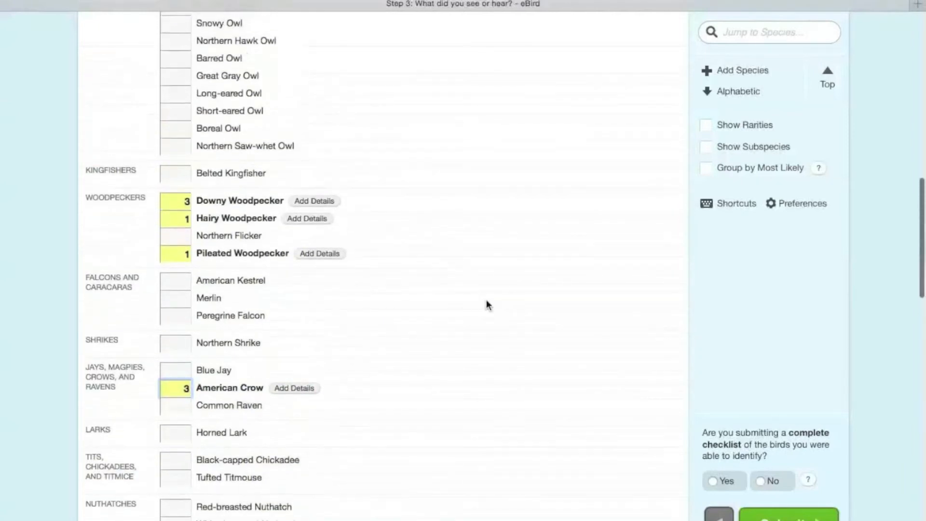
{"action": "scroll", "coordinate": [708, 321], "scroll_direction": "up", "scroll_amount": 5}
{"action": "scroll", "coordinate": [587, 198], "scroll_direction": "up", "scroll_amount": 8}
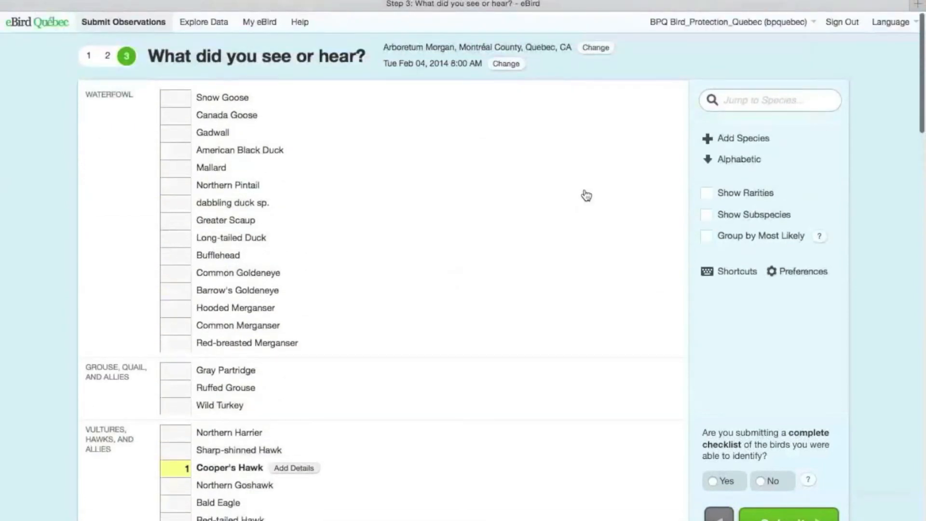
{"action": "scroll", "coordinate": [586, 195], "scroll_direction": "down", "scroll_amount": 20}
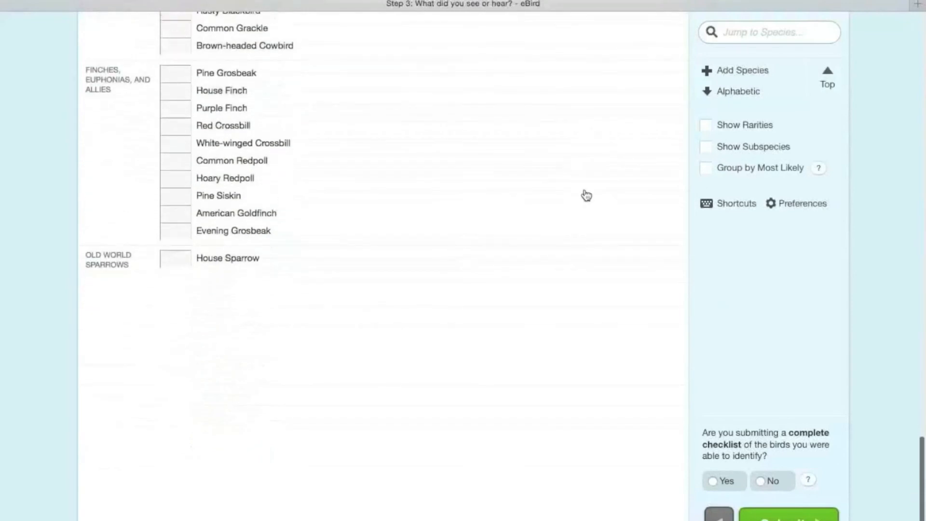
{"action": "scroll", "coordinate": [586, 195], "scroll_direction": "up", "scroll_amount": 10}
{"action": "scroll", "coordinate": [586, 195], "scroll_direction": "up", "scroll_amount": 10}
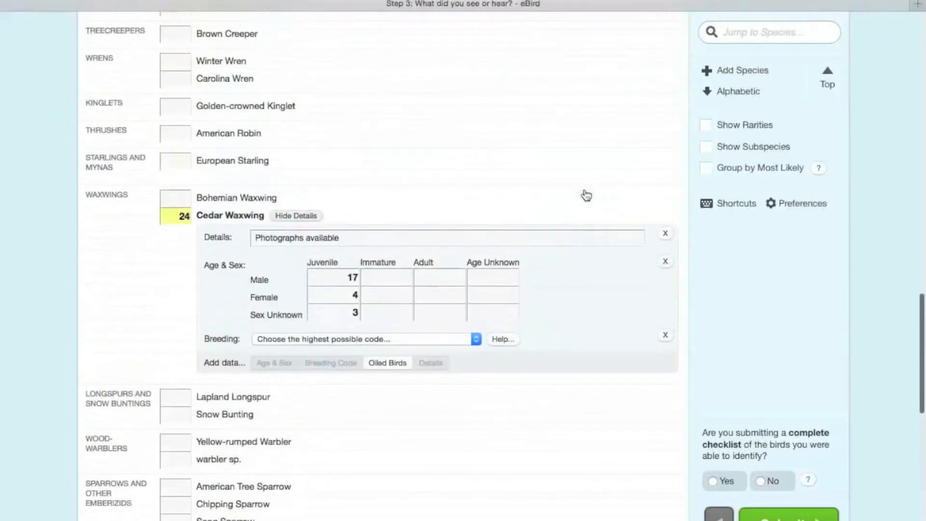
{"action": "scroll", "coordinate": [586, 195], "scroll_direction": "up", "scroll_amount": 5}
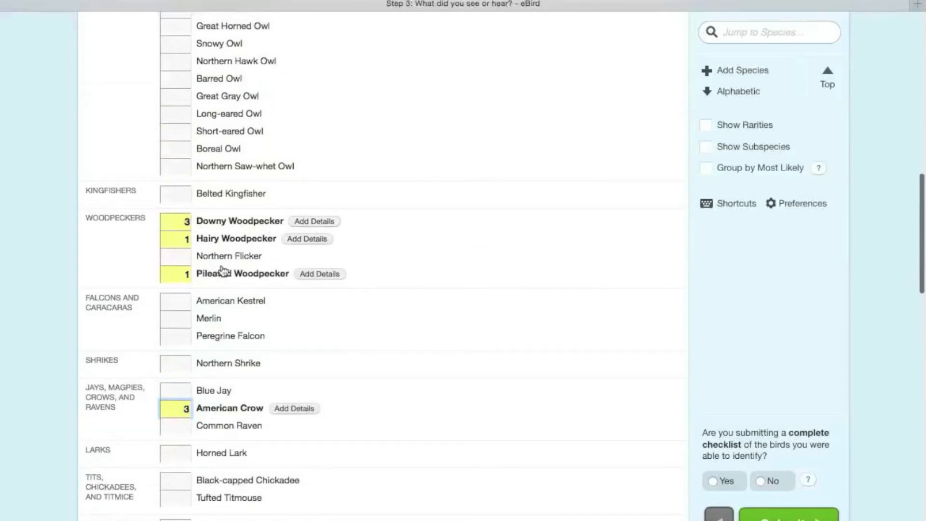
Step: Add 1 Red-bellied Woodpecker (Melanerpes carolinus) to the checklist as a species missing from the regional list
{"action": "left_click", "coordinate": [736, 70]}
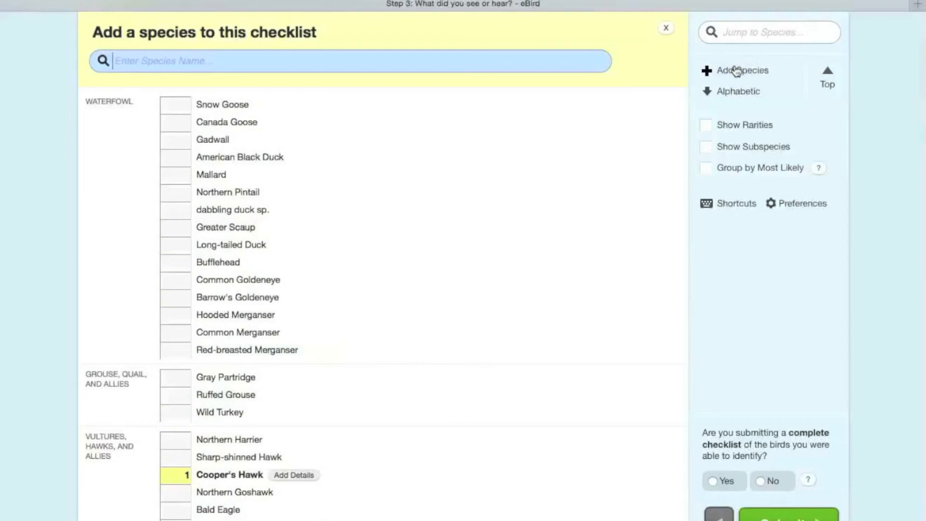
{"action": "type", "text": "Red-"}
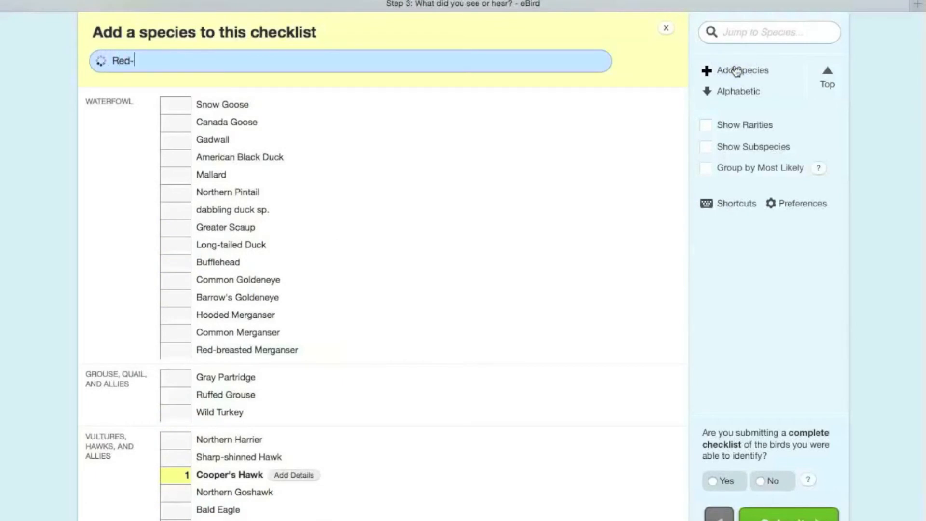
{"action": "type", "text": "belli"}
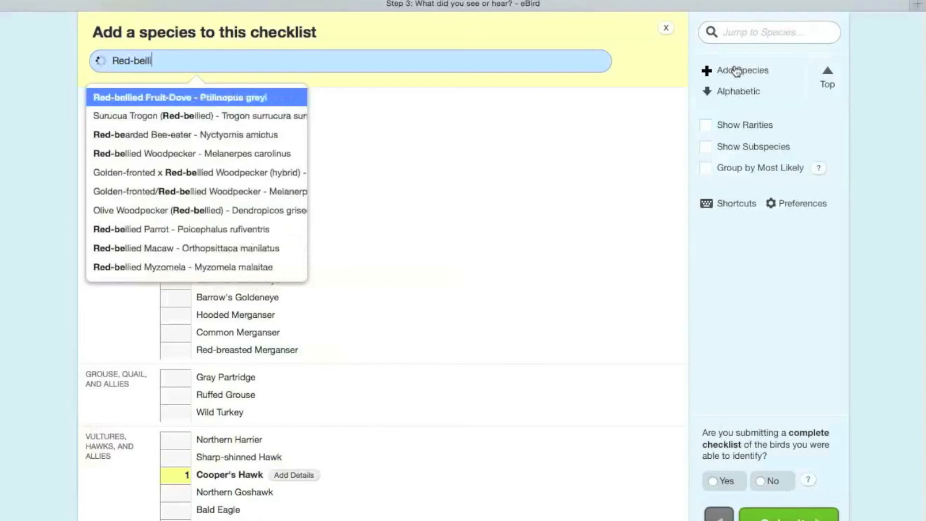
{"action": "type", "text": "ed"}
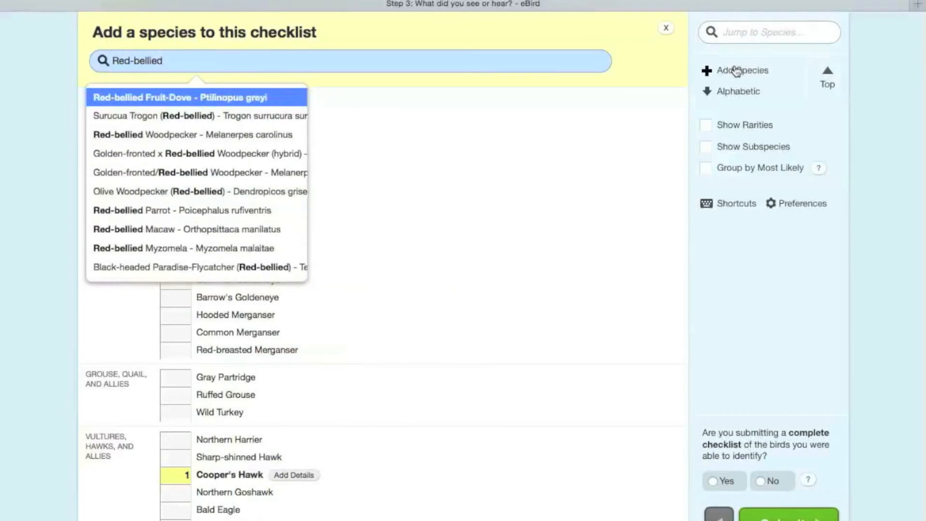
{"action": "left_click", "coordinate": [285, 135]}
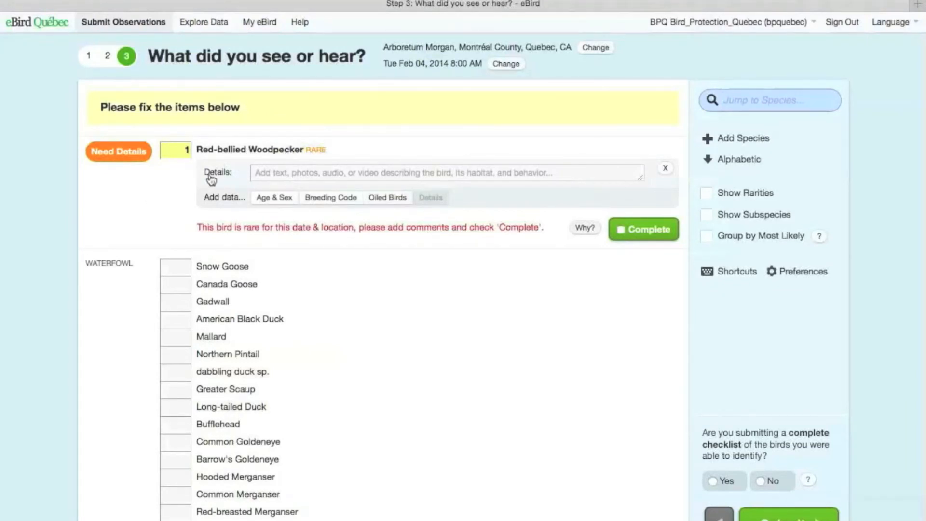
Step: Enter the Red-bellied Woodpecker details "Photographed - seen in this location previously" and mark the rare record as complete
{"action": "left_click", "coordinate": [281, 172]}
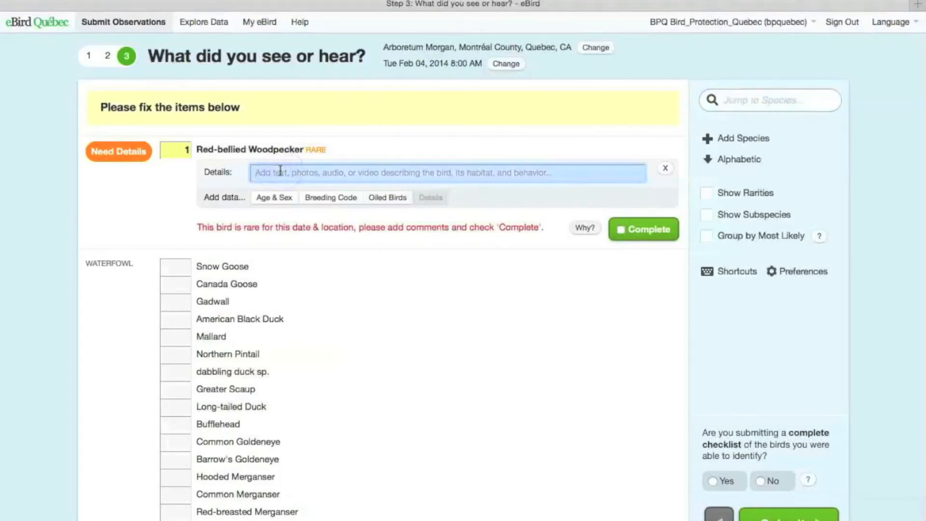
{"action": "type", "text": "Photogra"}
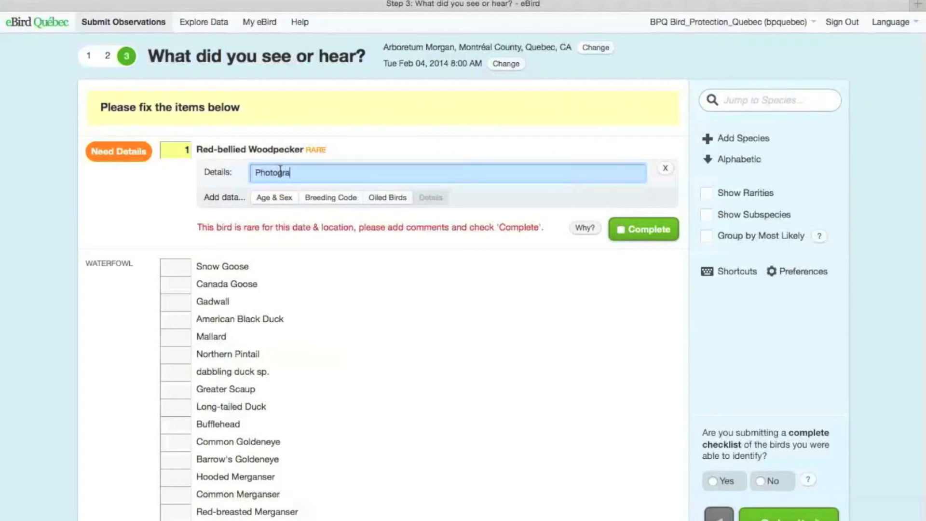
{"action": "type", "text": "phed - seen in this loca"}
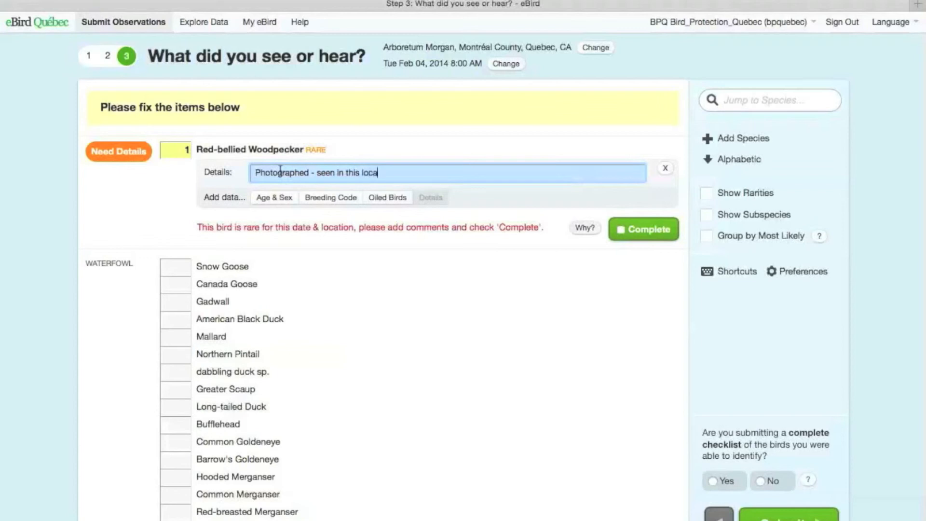
{"action": "type", "text": "tion previously"}
{"action": "left_click", "coordinate": [620, 230]}
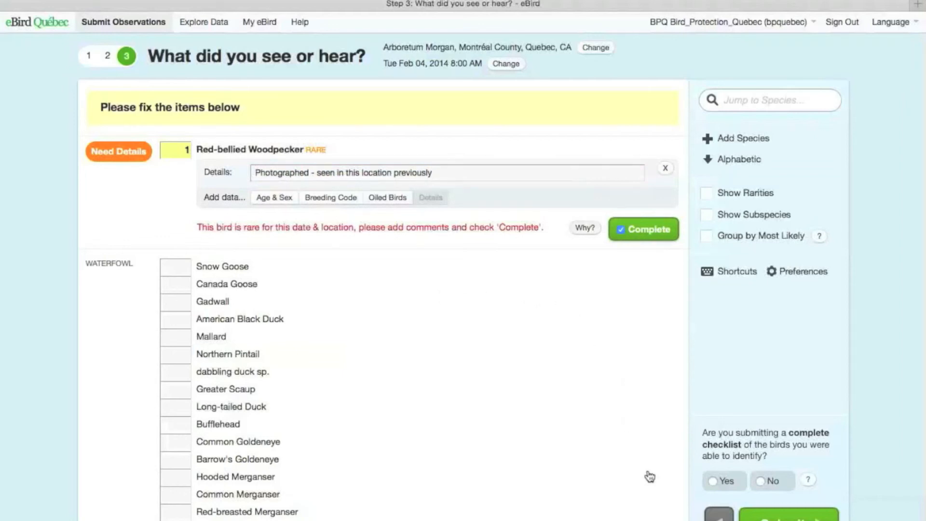
Step: Declare it a complete checklist of all birds identified by answering Yes, and submit the checklist
{"action": "scroll", "coordinate": [610, 402], "scroll_direction": "down", "scroll_amount": 5}
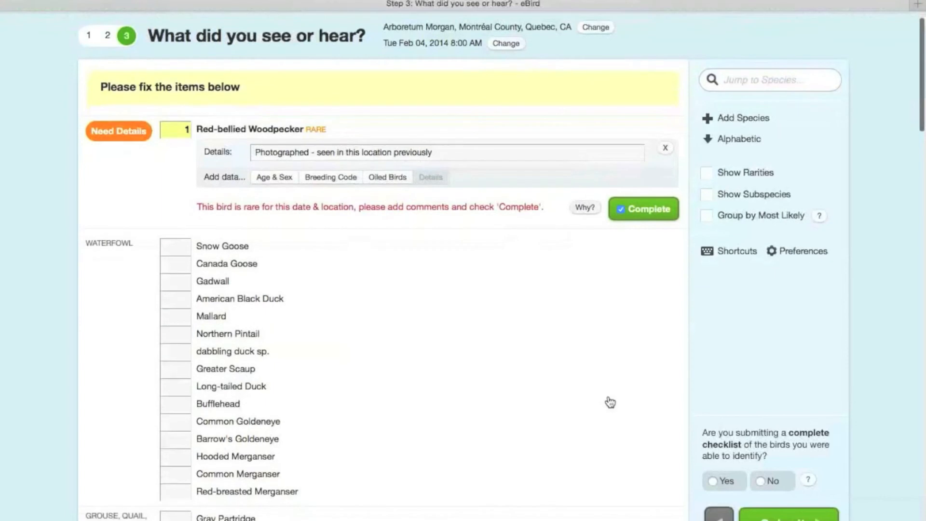
{"action": "scroll", "coordinate": [610, 402], "scroll_direction": "down", "scroll_amount": 4}
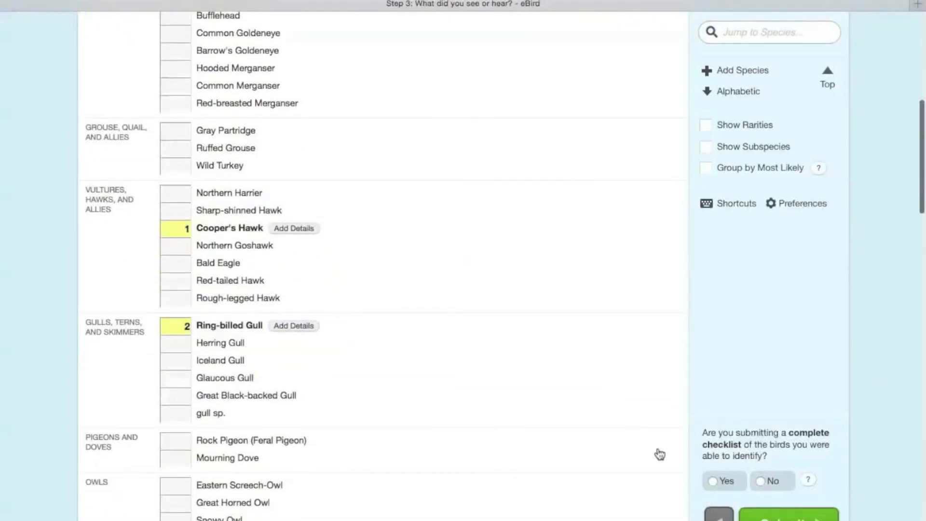
{"action": "left_click", "coordinate": [736, 481]}
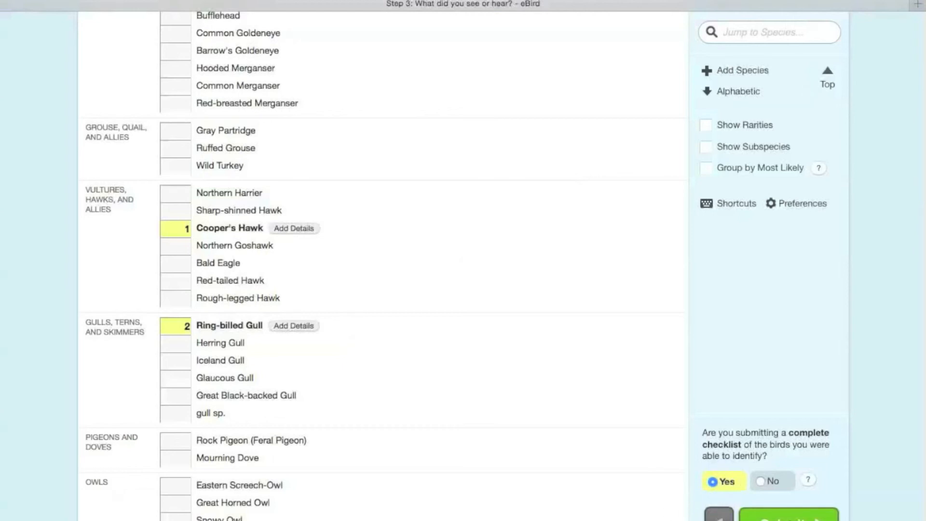
{"action": "left_click", "coordinate": [790, 515]}
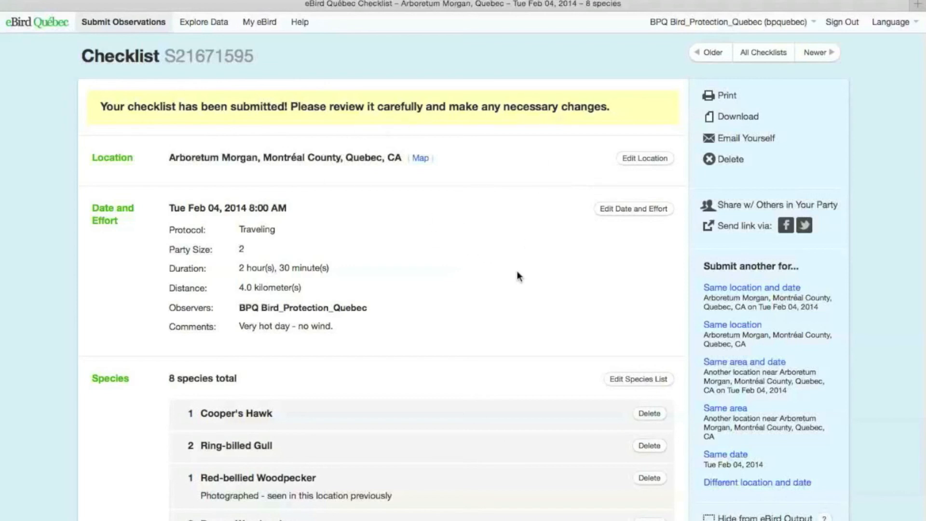
Step: Edit the submitted checklist's species list to record 1 Winter Wren among the wrens, and resubmit it
{"action": "scroll", "coordinate": [513, 277], "scroll_direction": "down", "scroll_amount": 5}
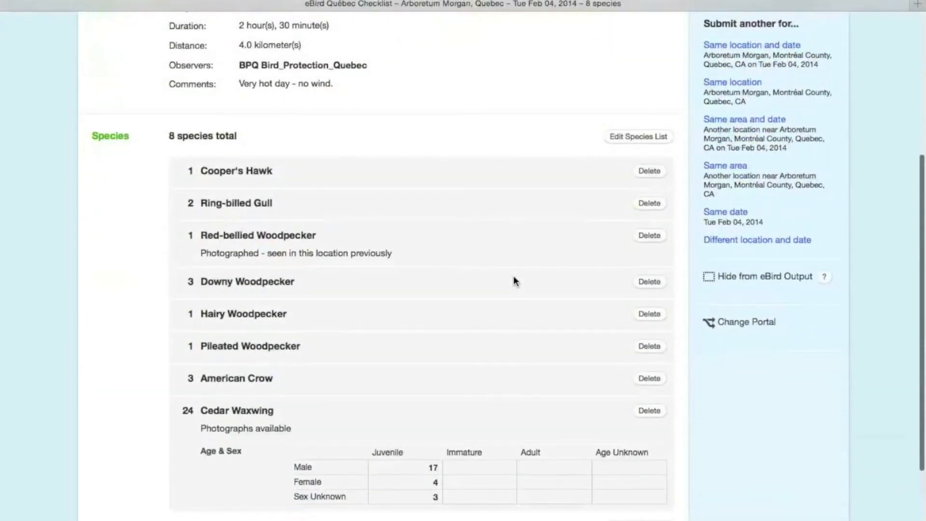
{"action": "left_click", "coordinate": [644, 137]}
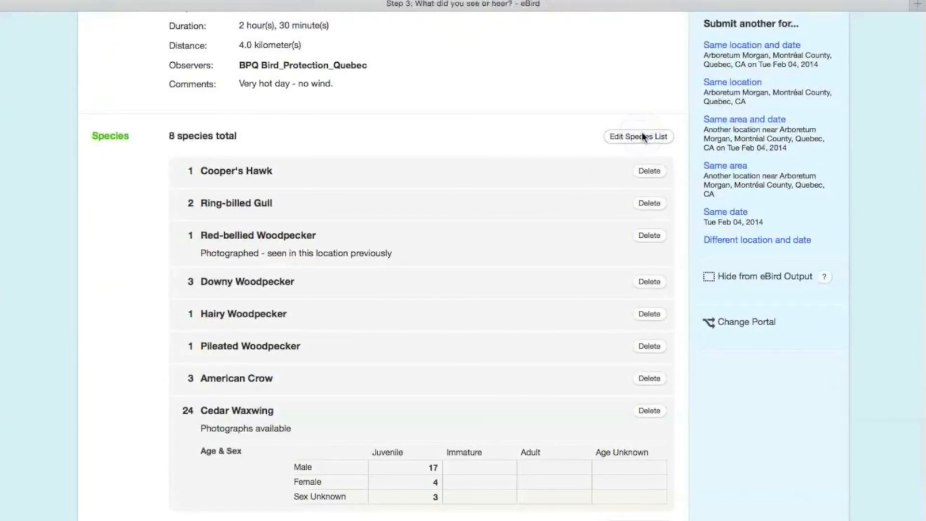
{"action": "scroll", "coordinate": [393, 315], "scroll_direction": "down", "scroll_amount": 10}
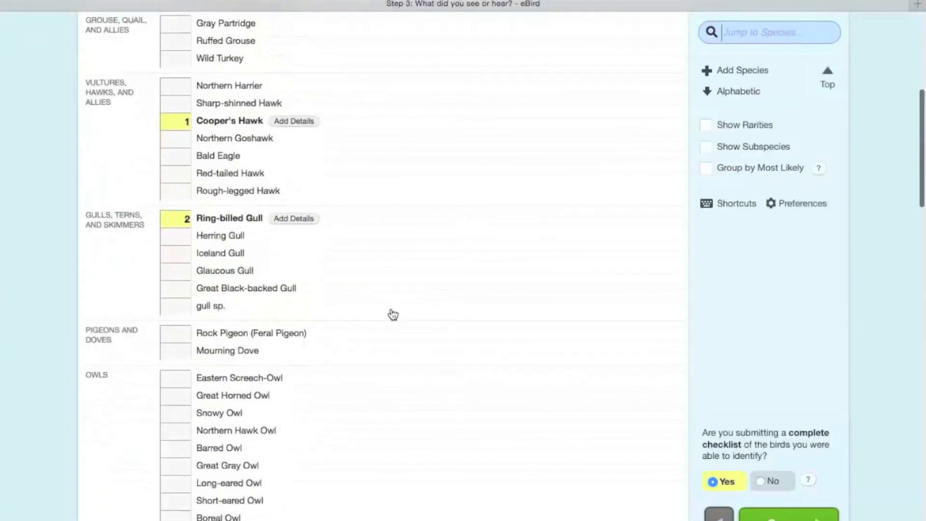
{"action": "scroll", "coordinate": [393, 314], "scroll_direction": "down", "scroll_amount": 8}
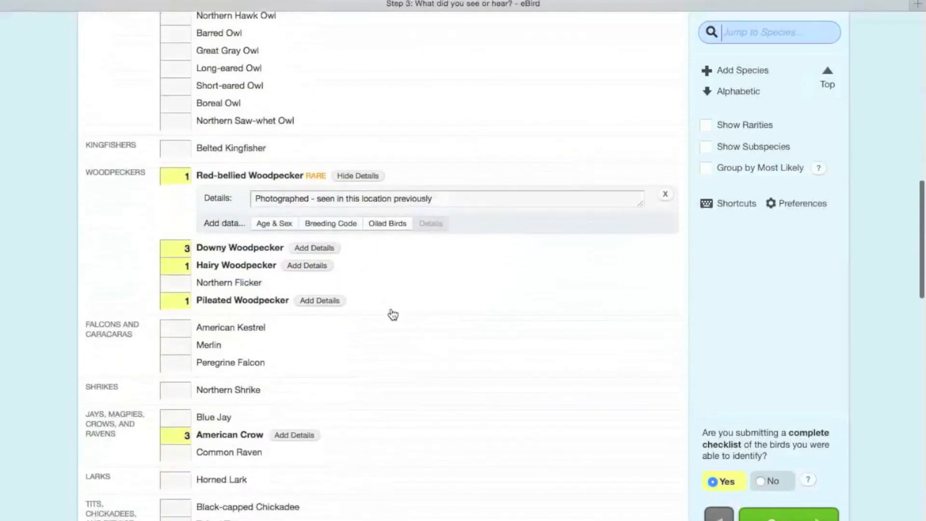
{"action": "scroll", "coordinate": [393, 315], "scroll_direction": "down", "scroll_amount": 2}
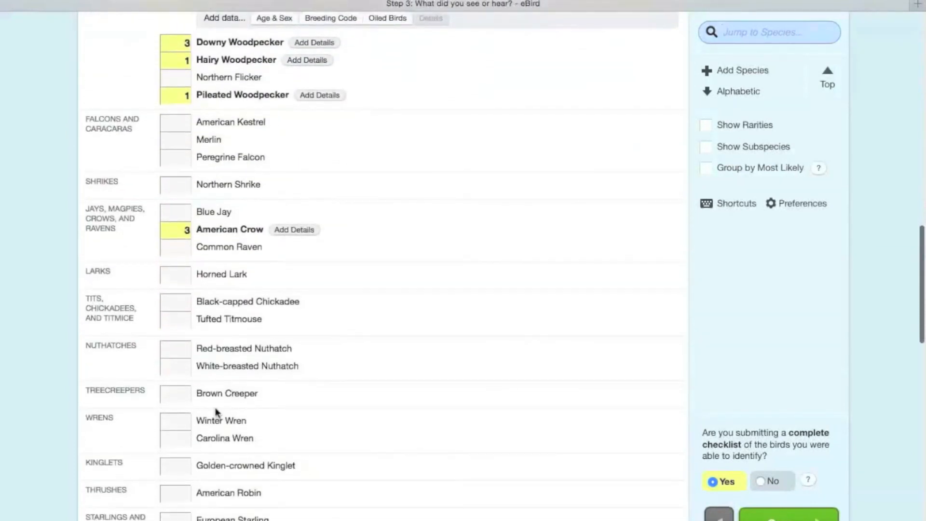
{"action": "left_click", "coordinate": [175, 420]}
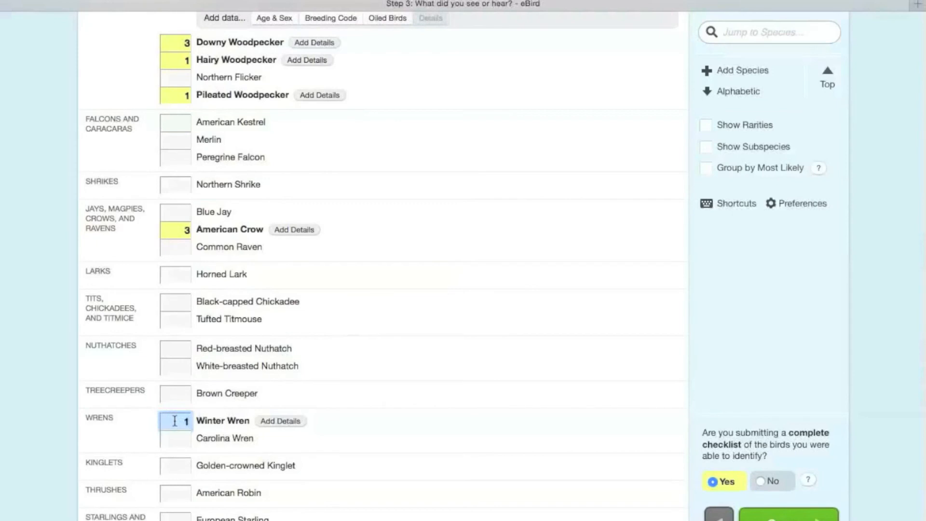
{"action": "left_click", "coordinate": [781, 514]}
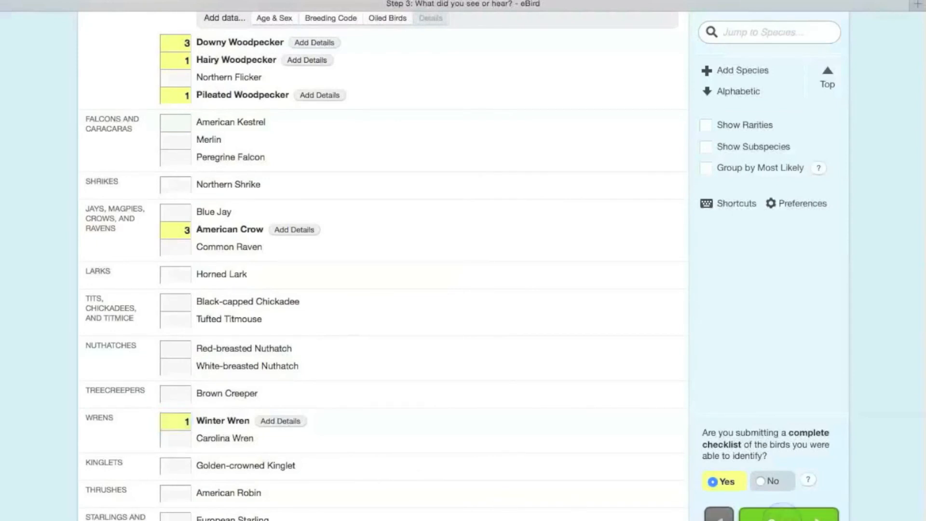
Step: Review the updated checklist report, including the location, date and effort, species list and complete-checklist answer
{"action": "scroll", "coordinate": [580, 435], "scroll_direction": "down", "scroll_amount": 5}
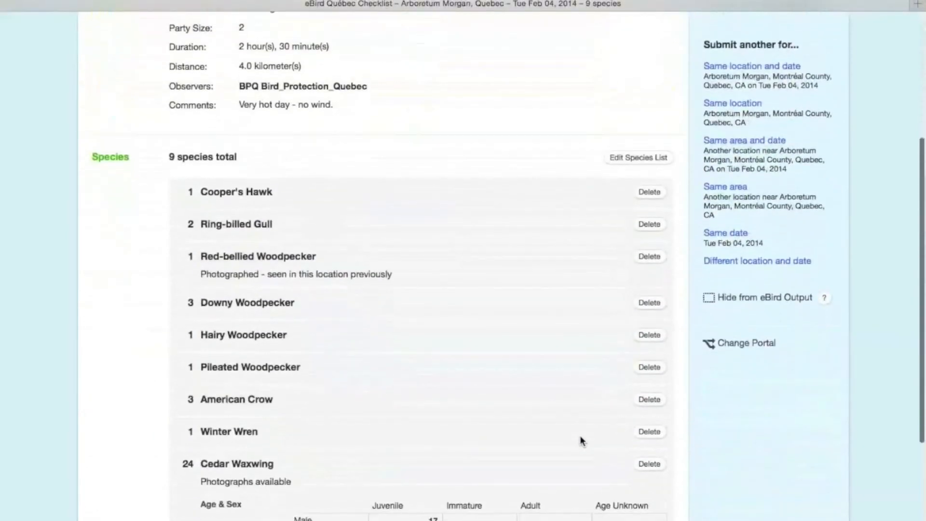
{"action": "scroll", "coordinate": [554, 444], "scroll_direction": "down", "scroll_amount": 2}
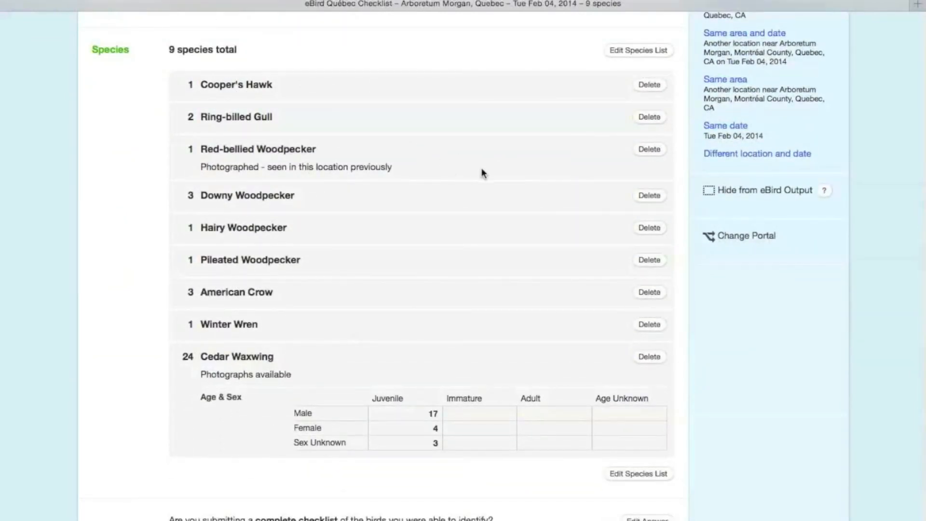
{"action": "scroll", "coordinate": [481, 172], "scroll_direction": "up", "scroll_amount": 4}
{"action": "scroll", "coordinate": [482, 172], "scroll_direction": "up", "scroll_amount": 4}
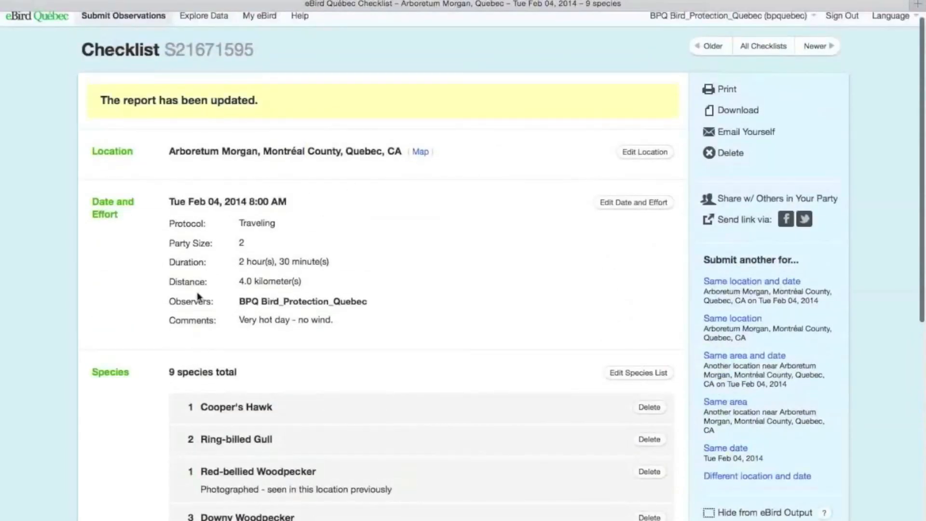
{"action": "scroll", "coordinate": [539, 302], "scroll_direction": "down", "scroll_amount": 8}
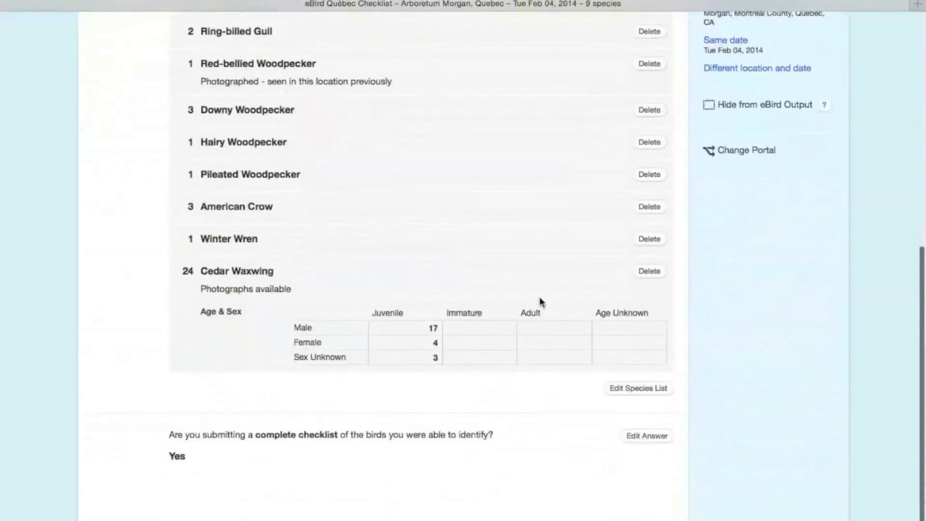
{"action": "scroll", "coordinate": [539, 302], "scroll_direction": "up", "scroll_amount": 3}
{"action": "scroll", "coordinate": [539, 299], "scroll_direction": "up", "scroll_amount": 5}
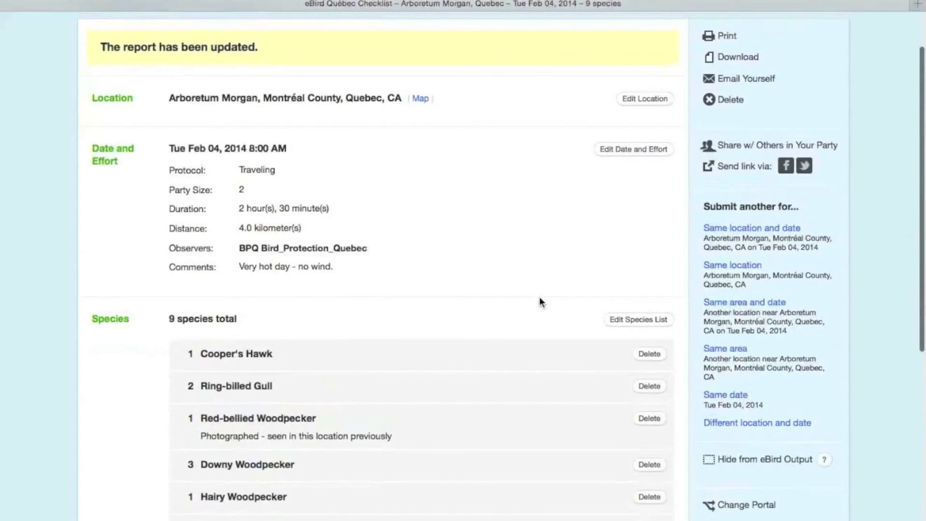
{"action": "scroll", "coordinate": [539, 298], "scroll_direction": "up", "scroll_amount": 2}
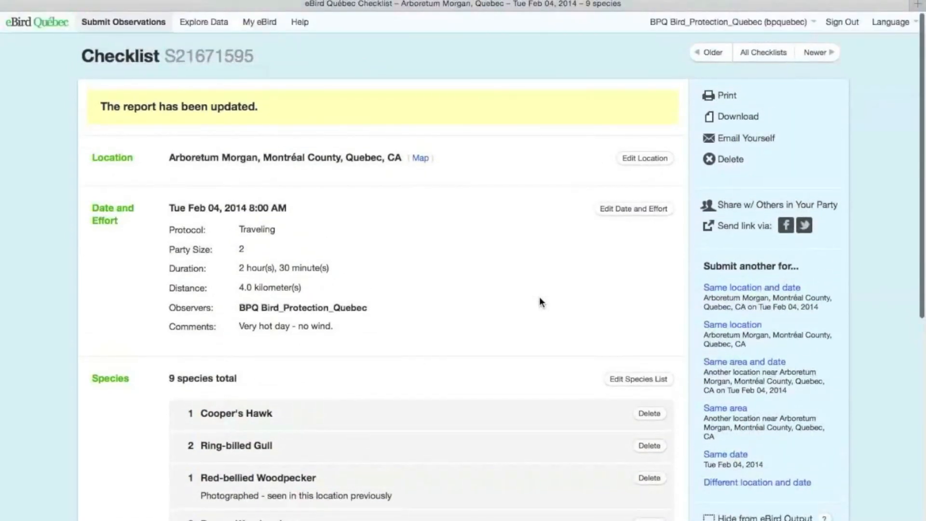